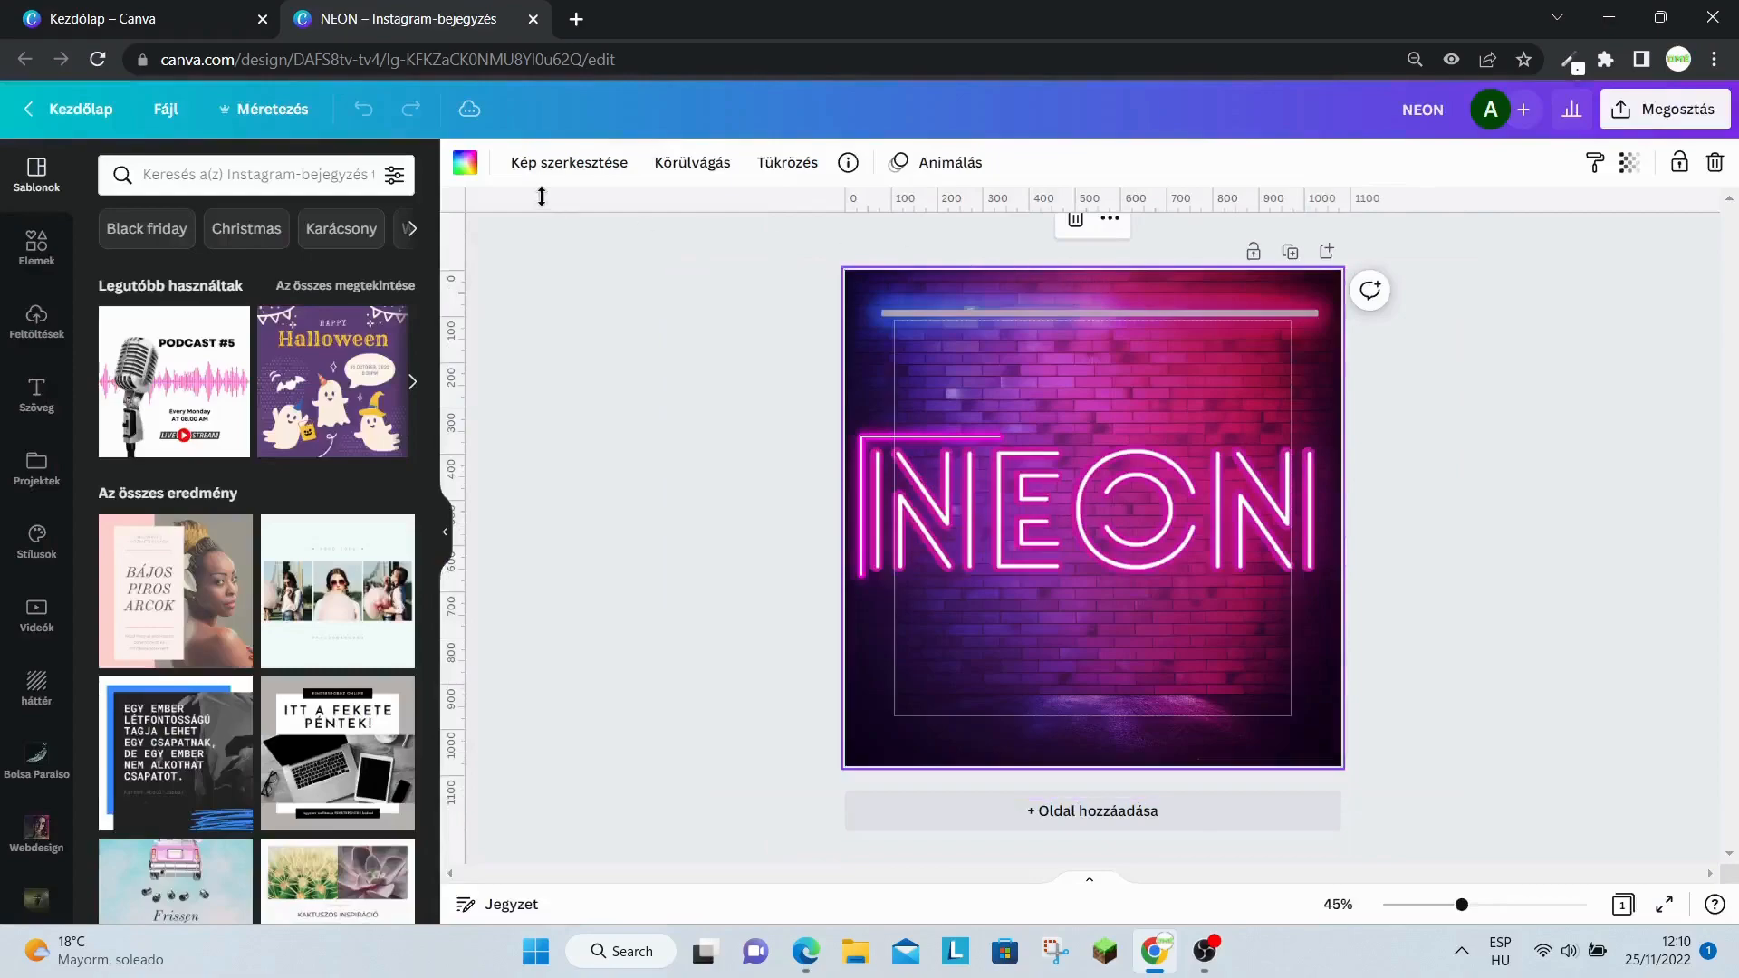
Go back to the Canva home page and create a new blank square Instagram post (Instagram-bejegyzés) design.
left_click(118, 8)
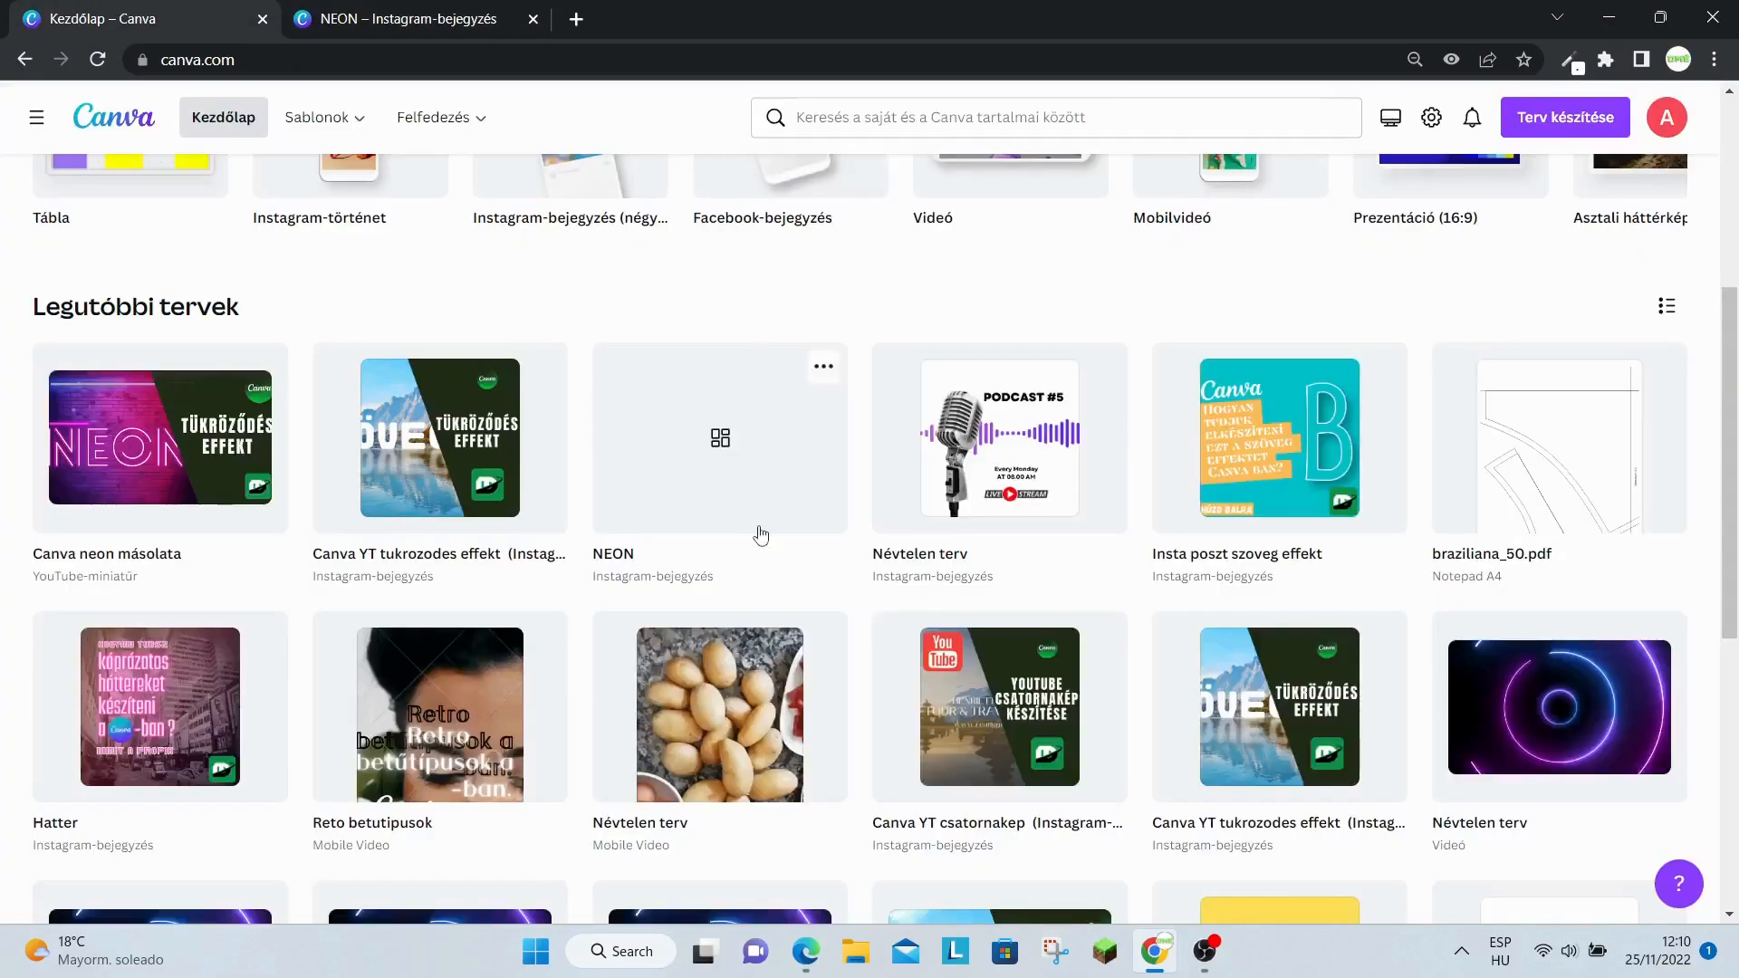
scroll(1105, 533, "up", 2)
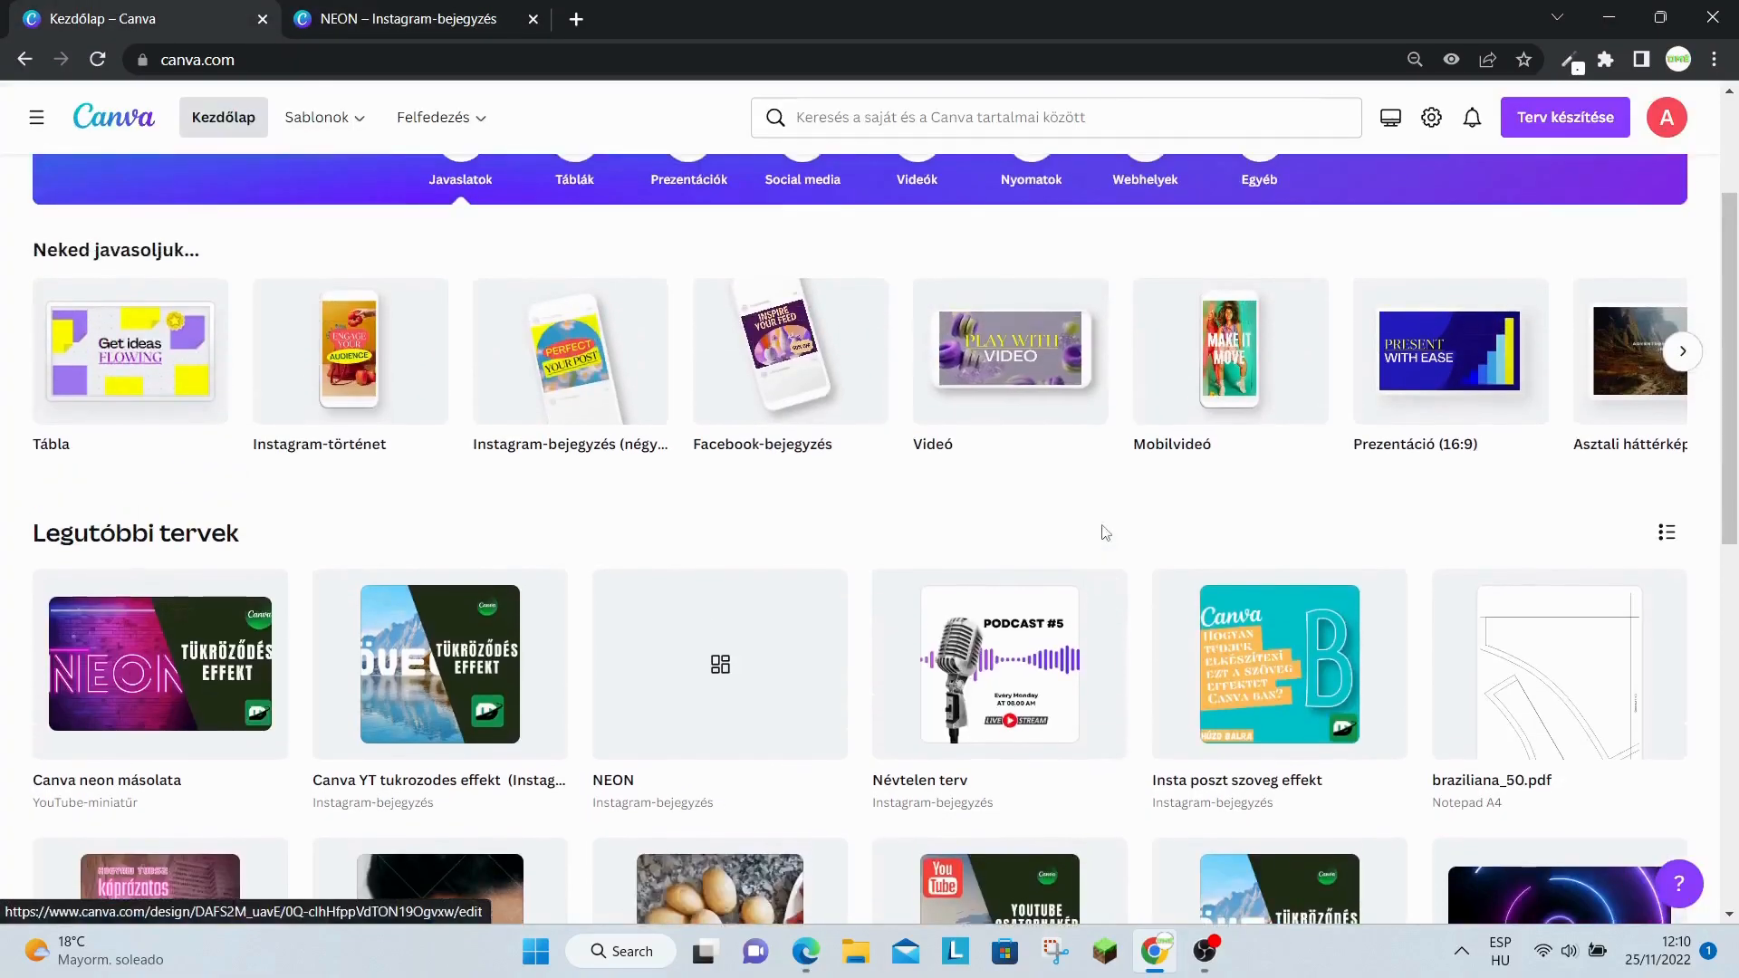
left_click(567, 309)
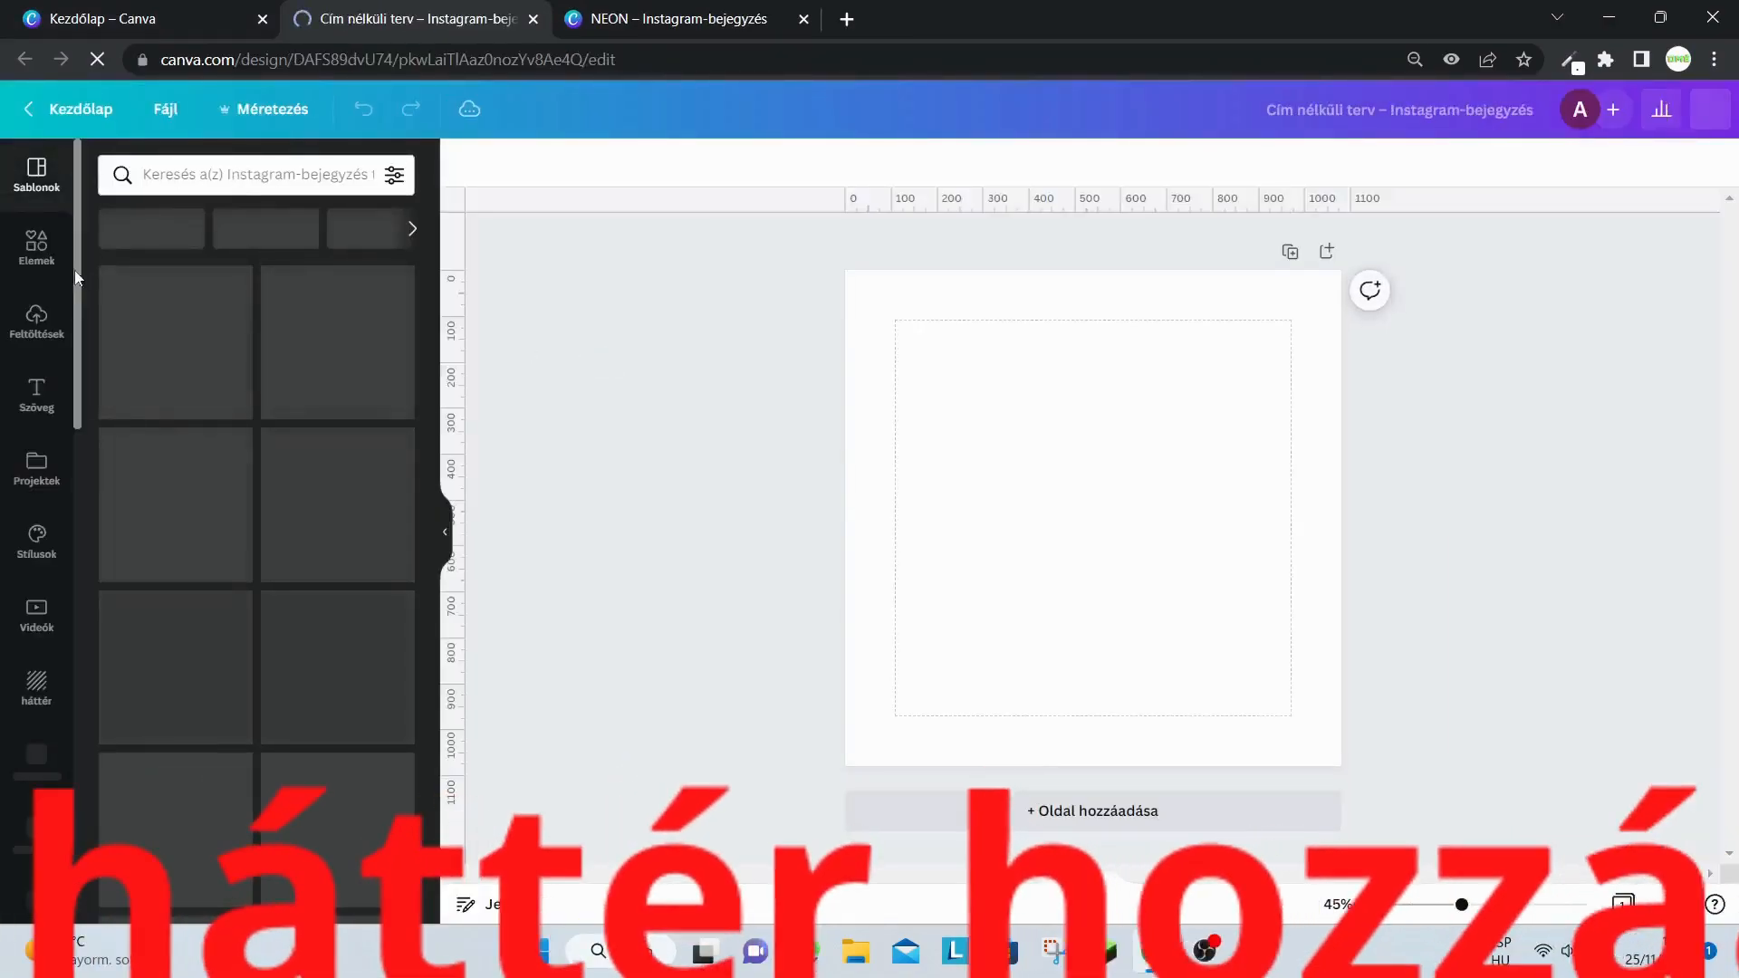
Search the elements library for "neon" and limit the results to photos (Fotók).
left_click(36, 247)
left_click(285, 172)
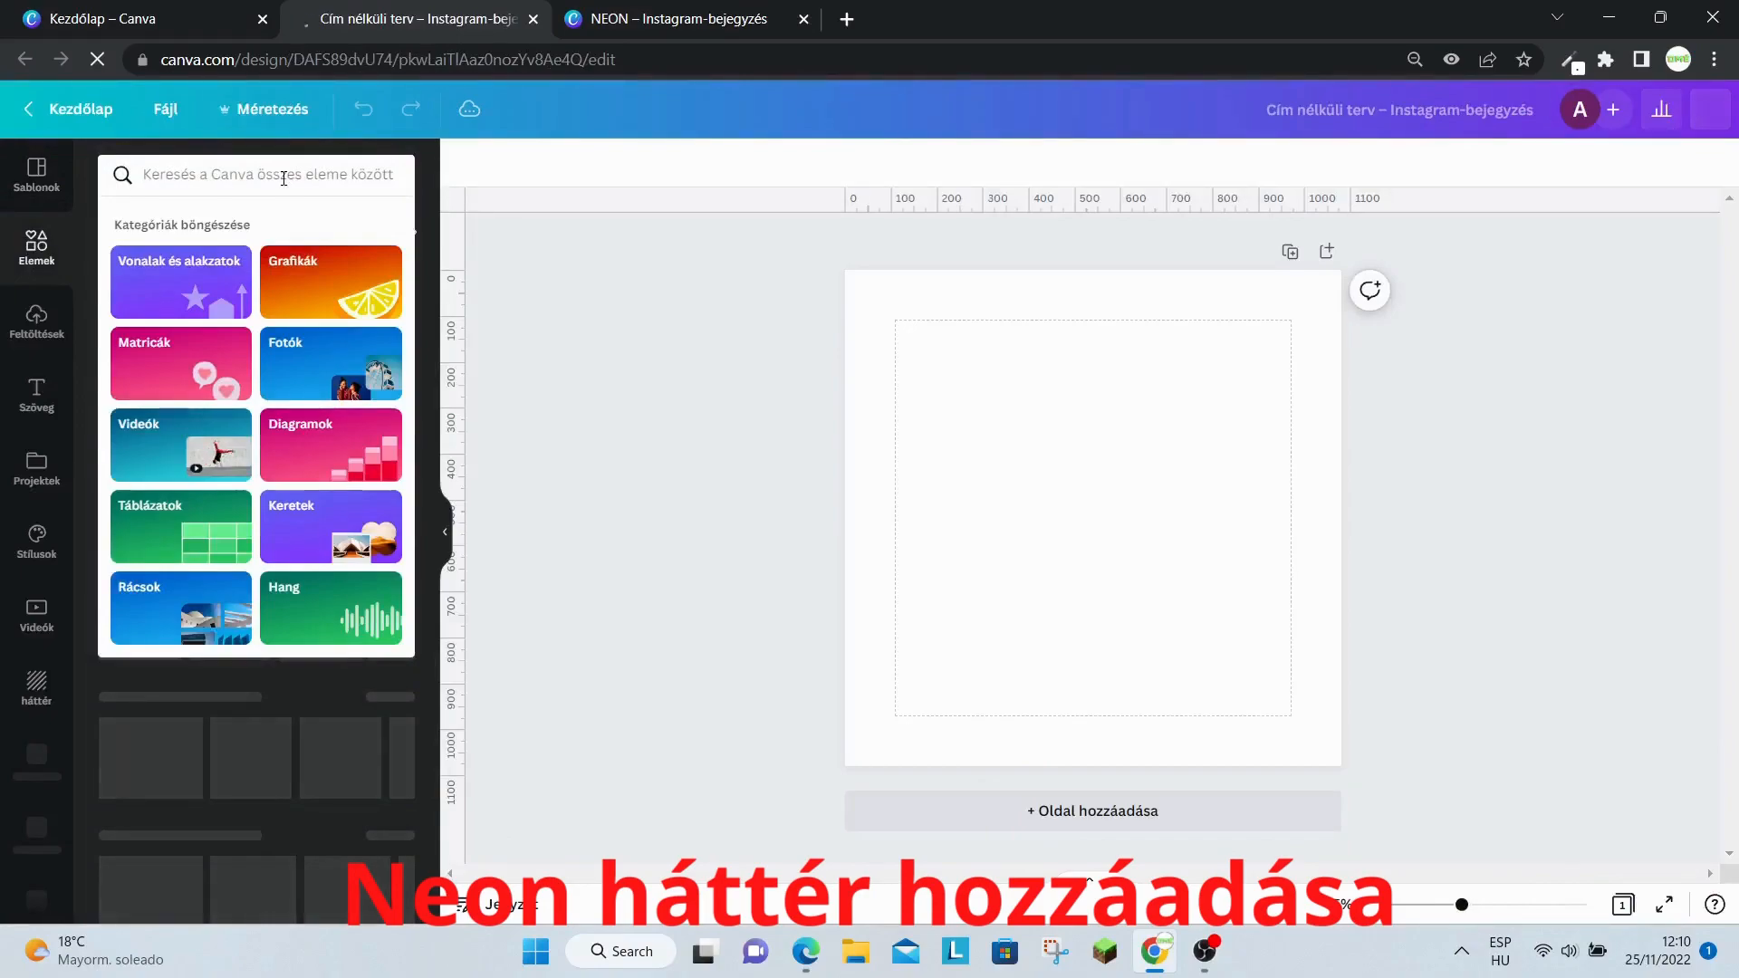
type("neon")
key("Return")
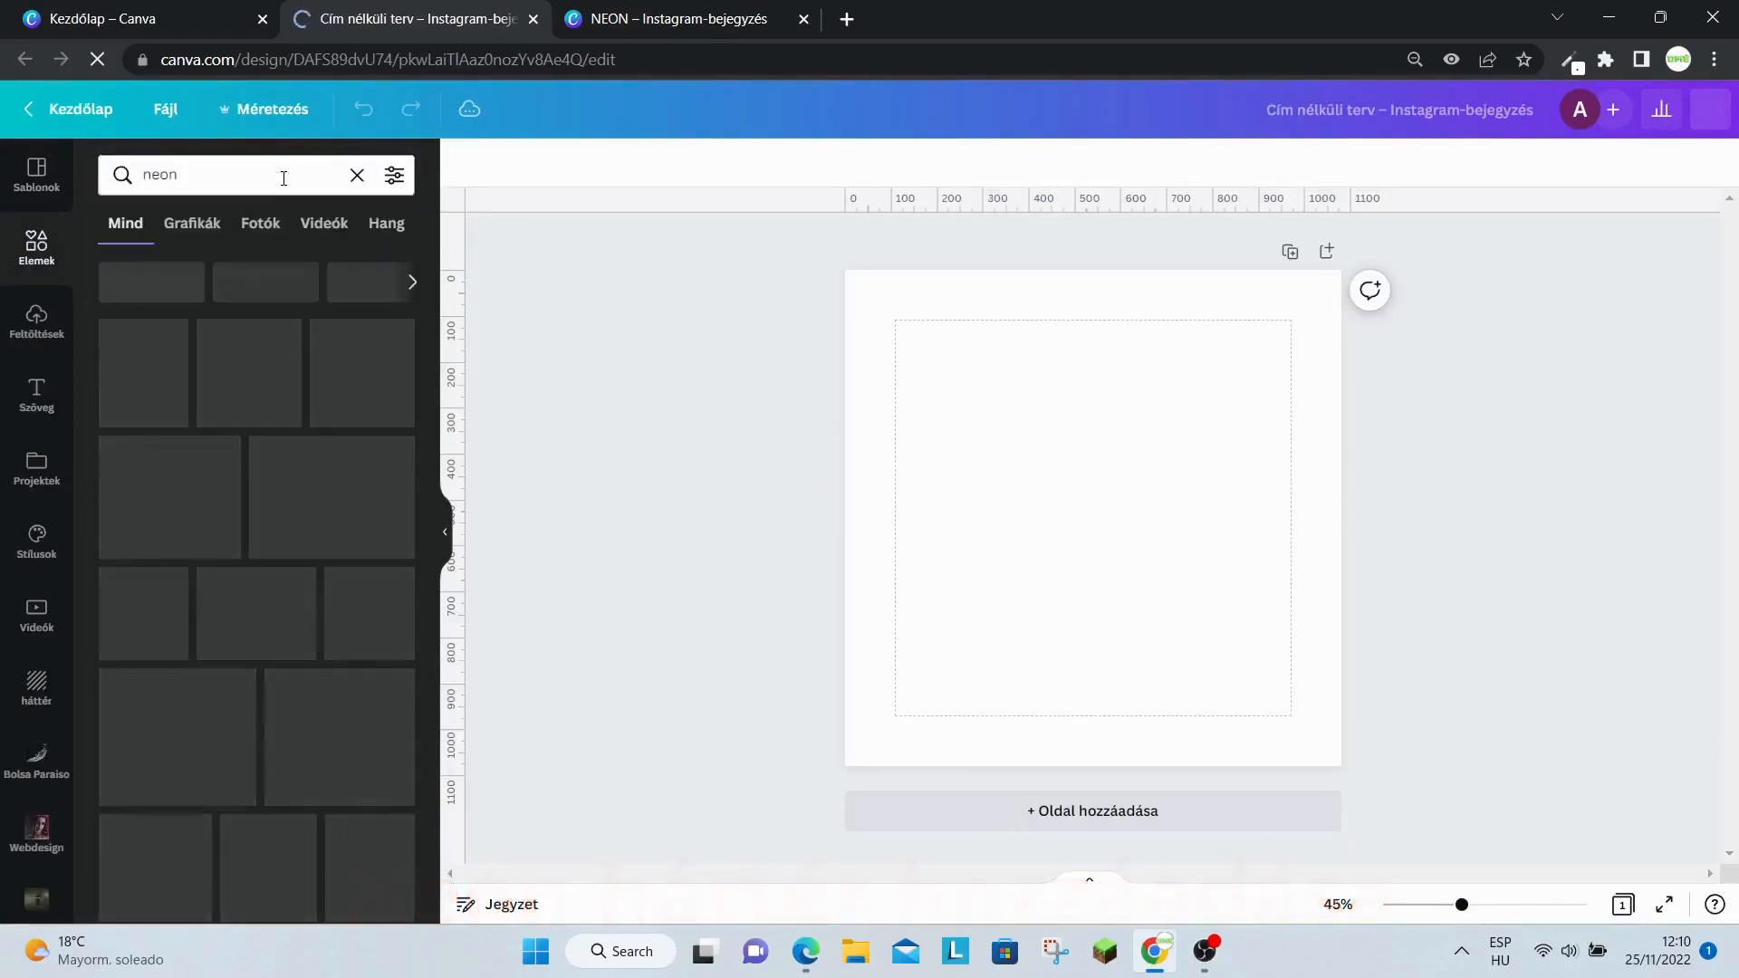
left_click(258, 224)
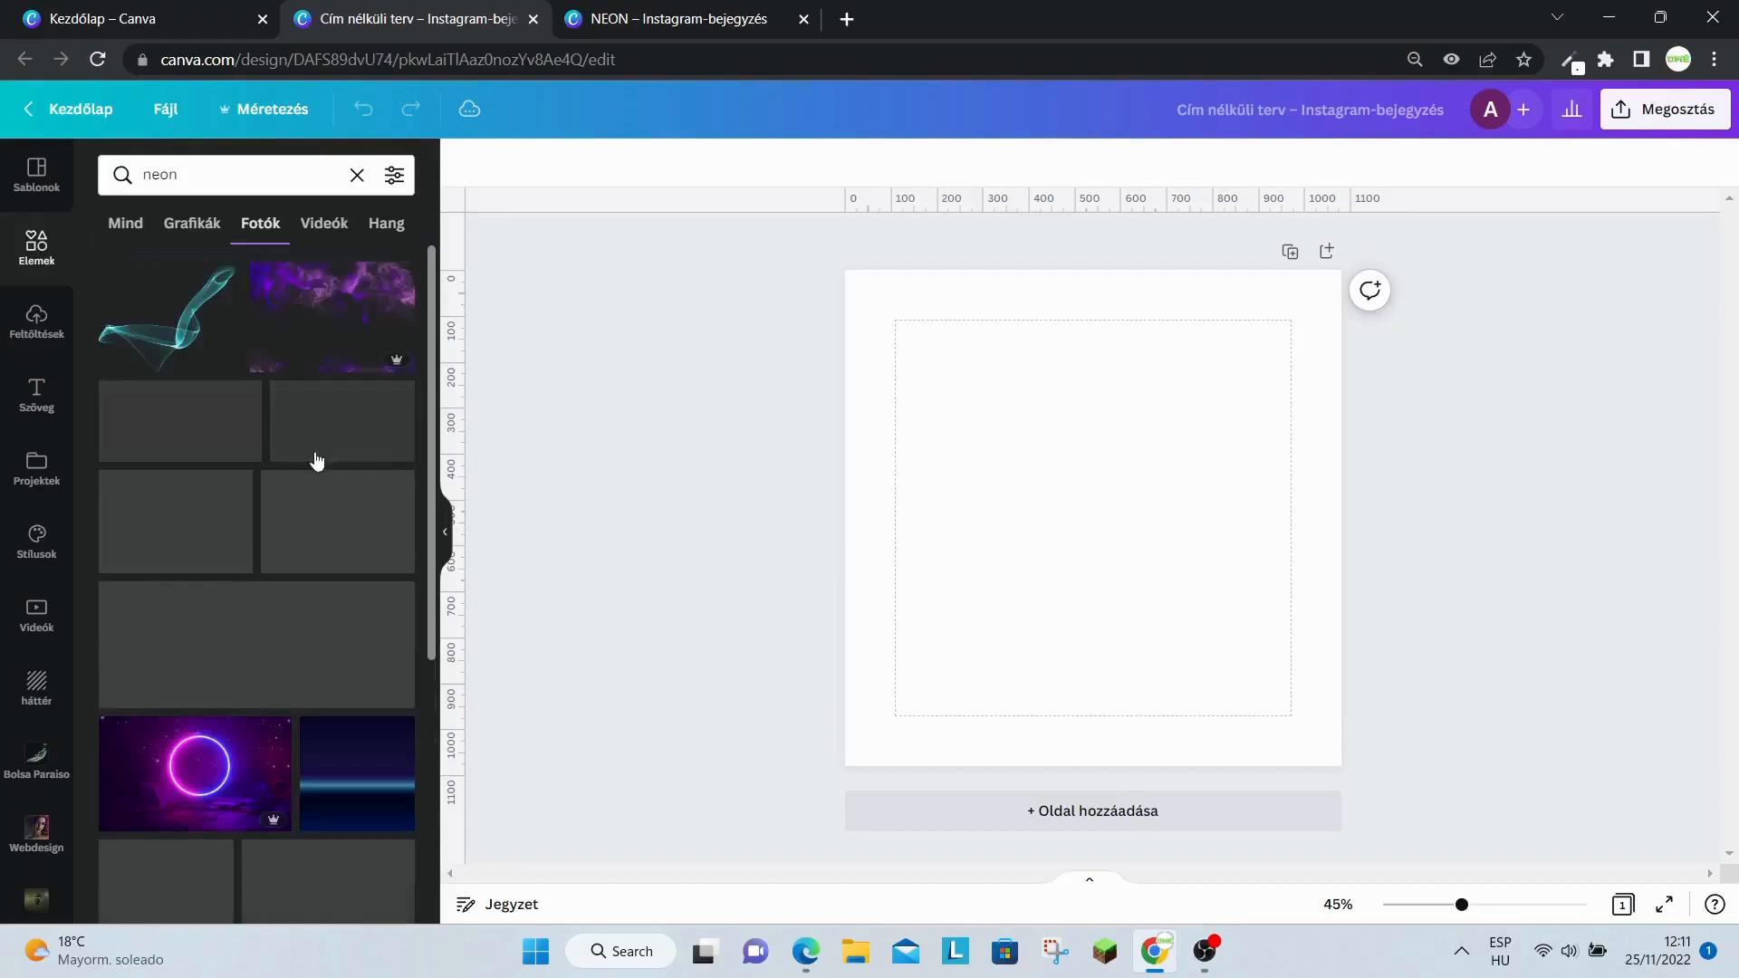
Find the photo of a brick wall lit red and blue beneath a horizontal neon tube and add it to the page.
scroll(381, 374, "down", 3)
scroll(381, 374, "down", 6)
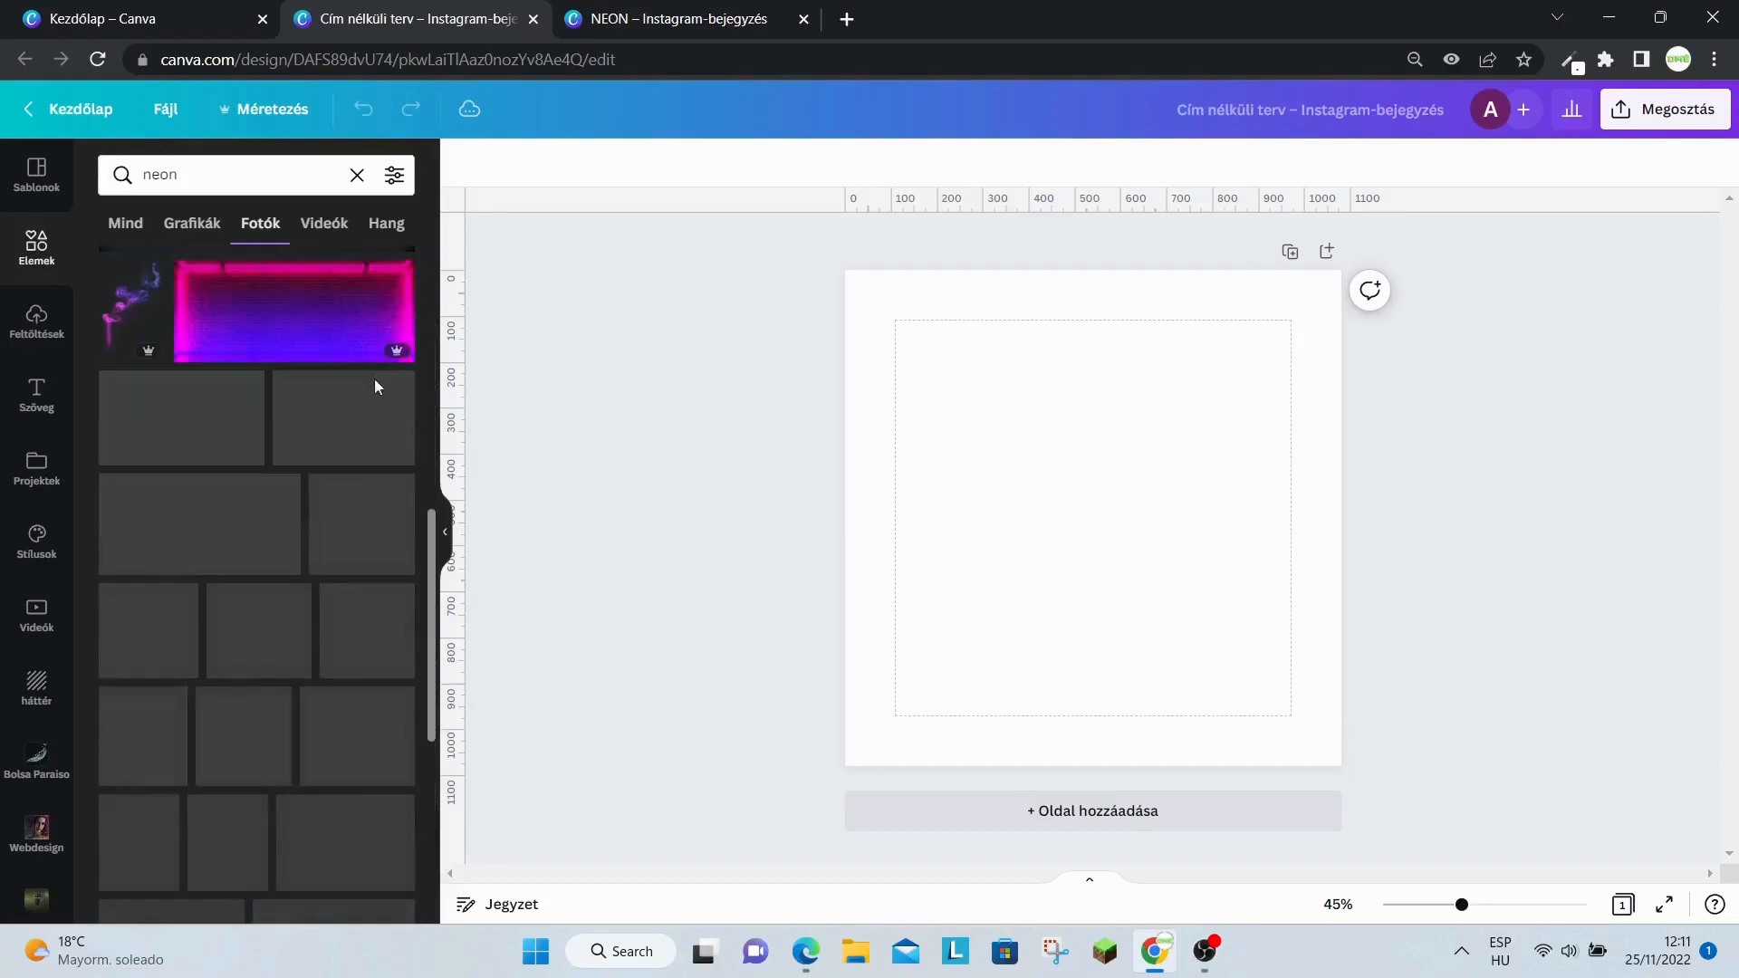
scroll(374, 389, "down", 2)
scroll(360, 438, "down", 4)
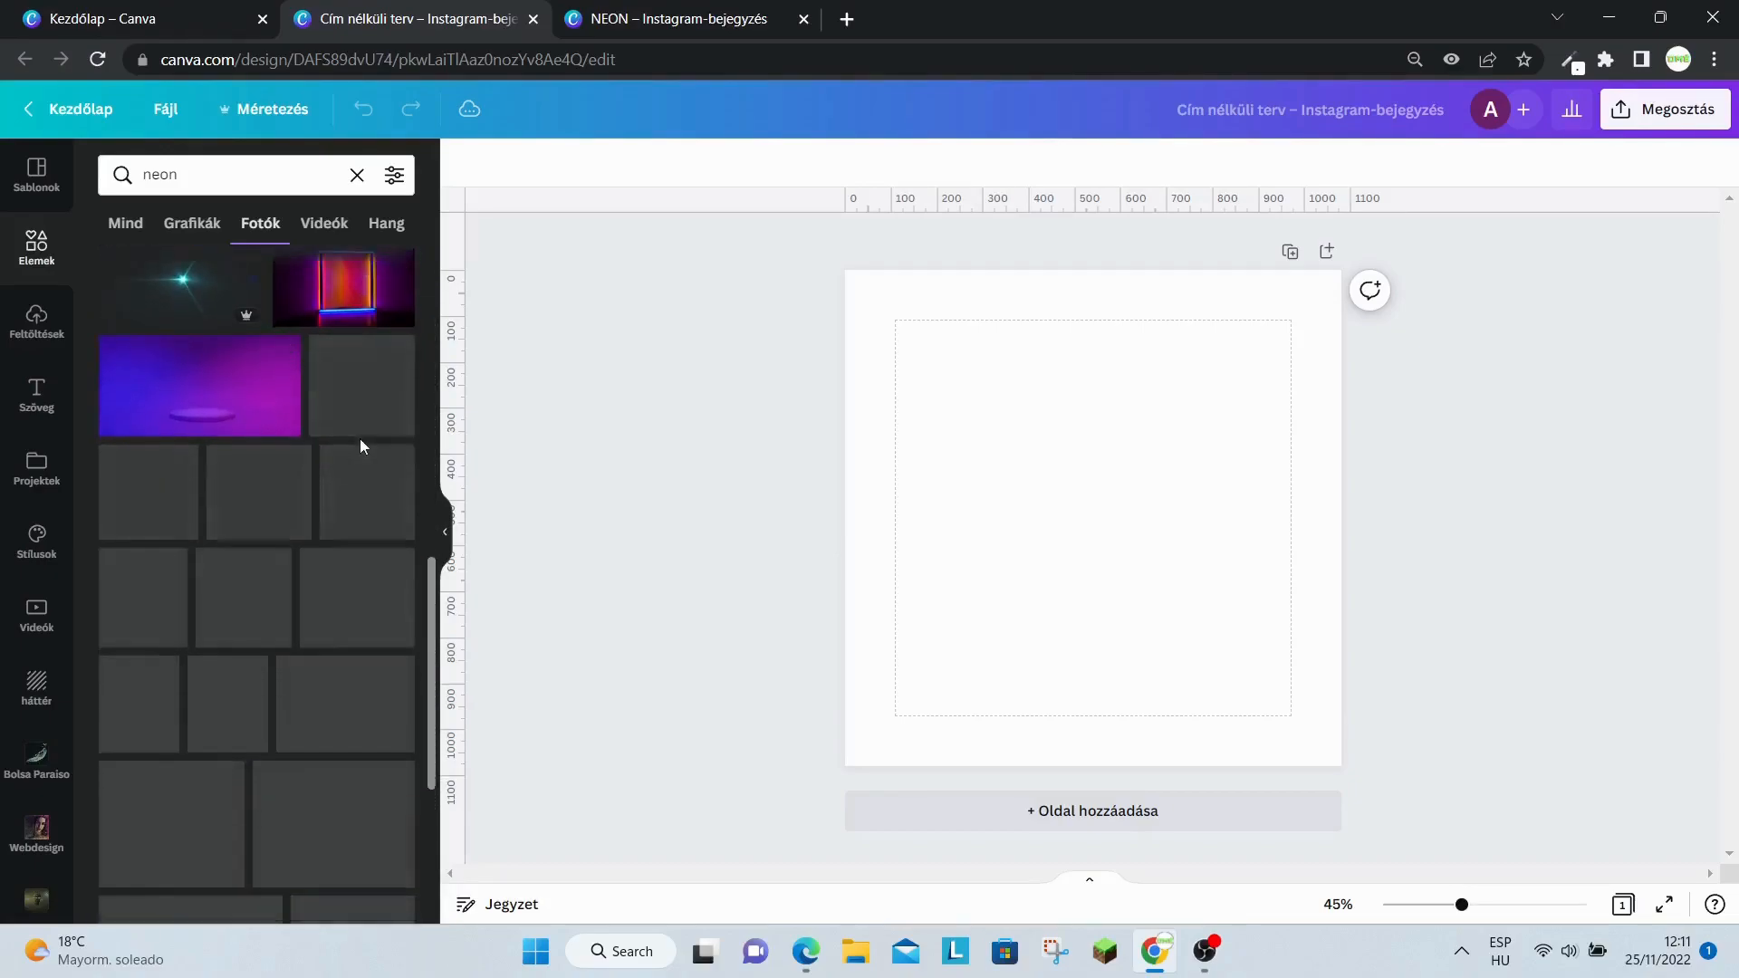
scroll(360, 438, "up", 5)
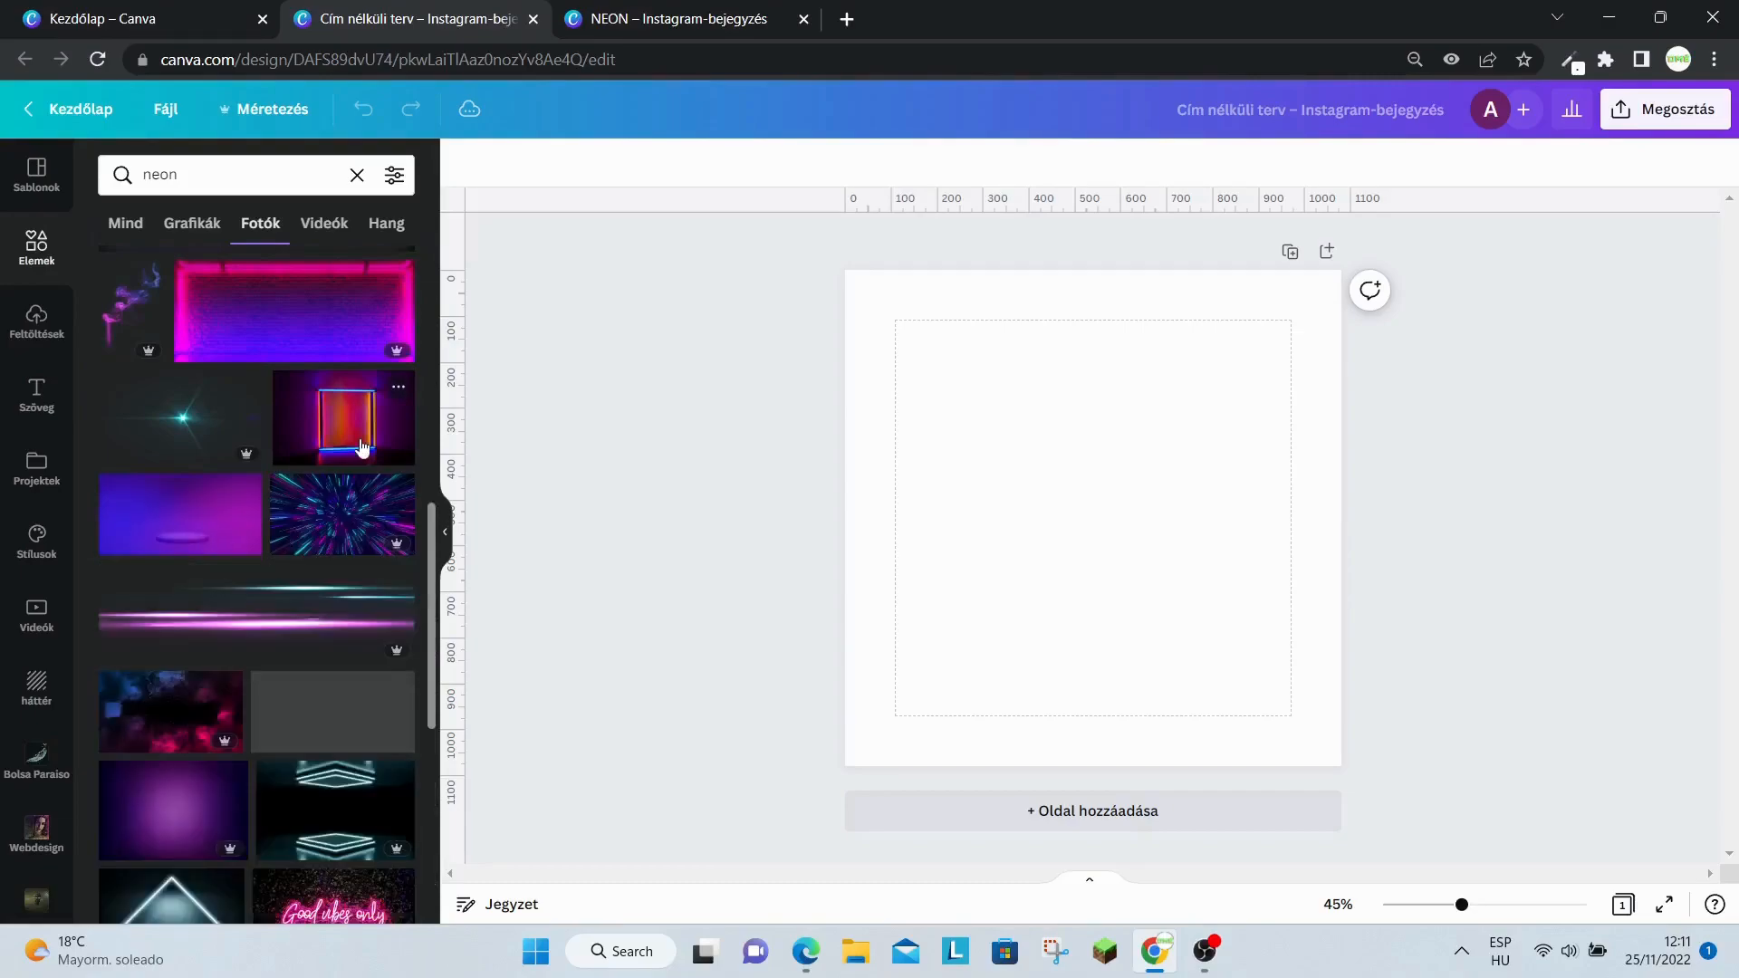
scroll(356, 426, "down", 6)
scroll(351, 414, "down", 5)
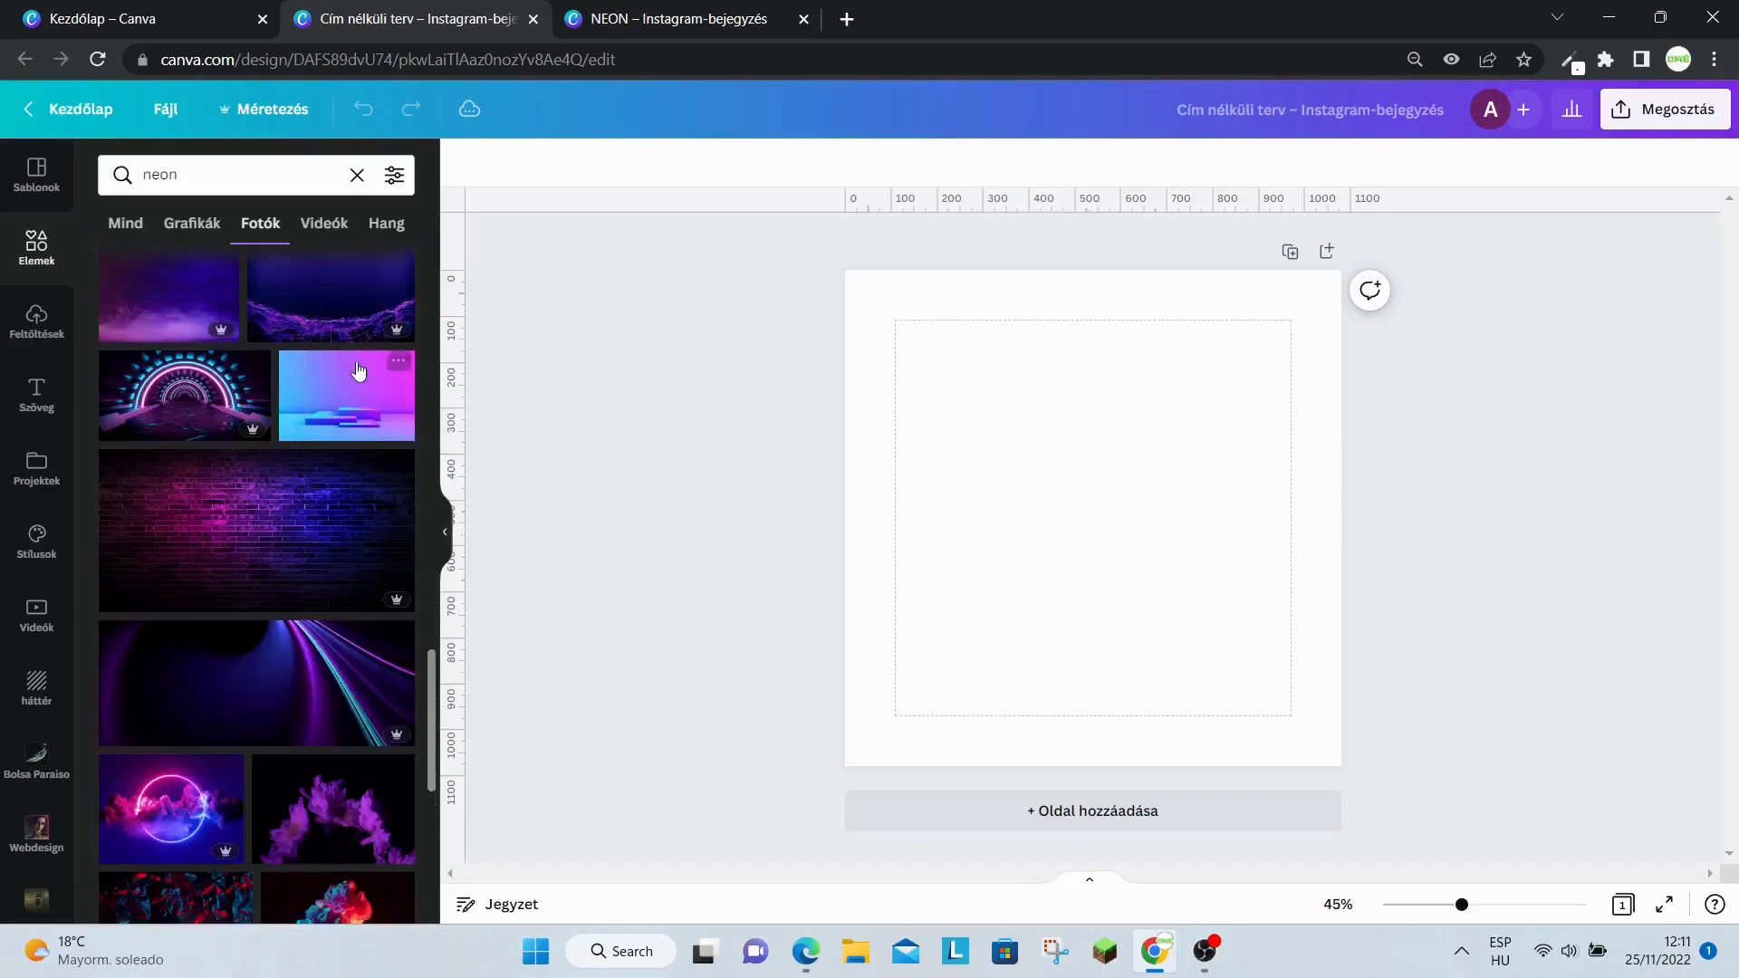
scroll(358, 366, "down", 3)
scroll(358, 370, "up", 1)
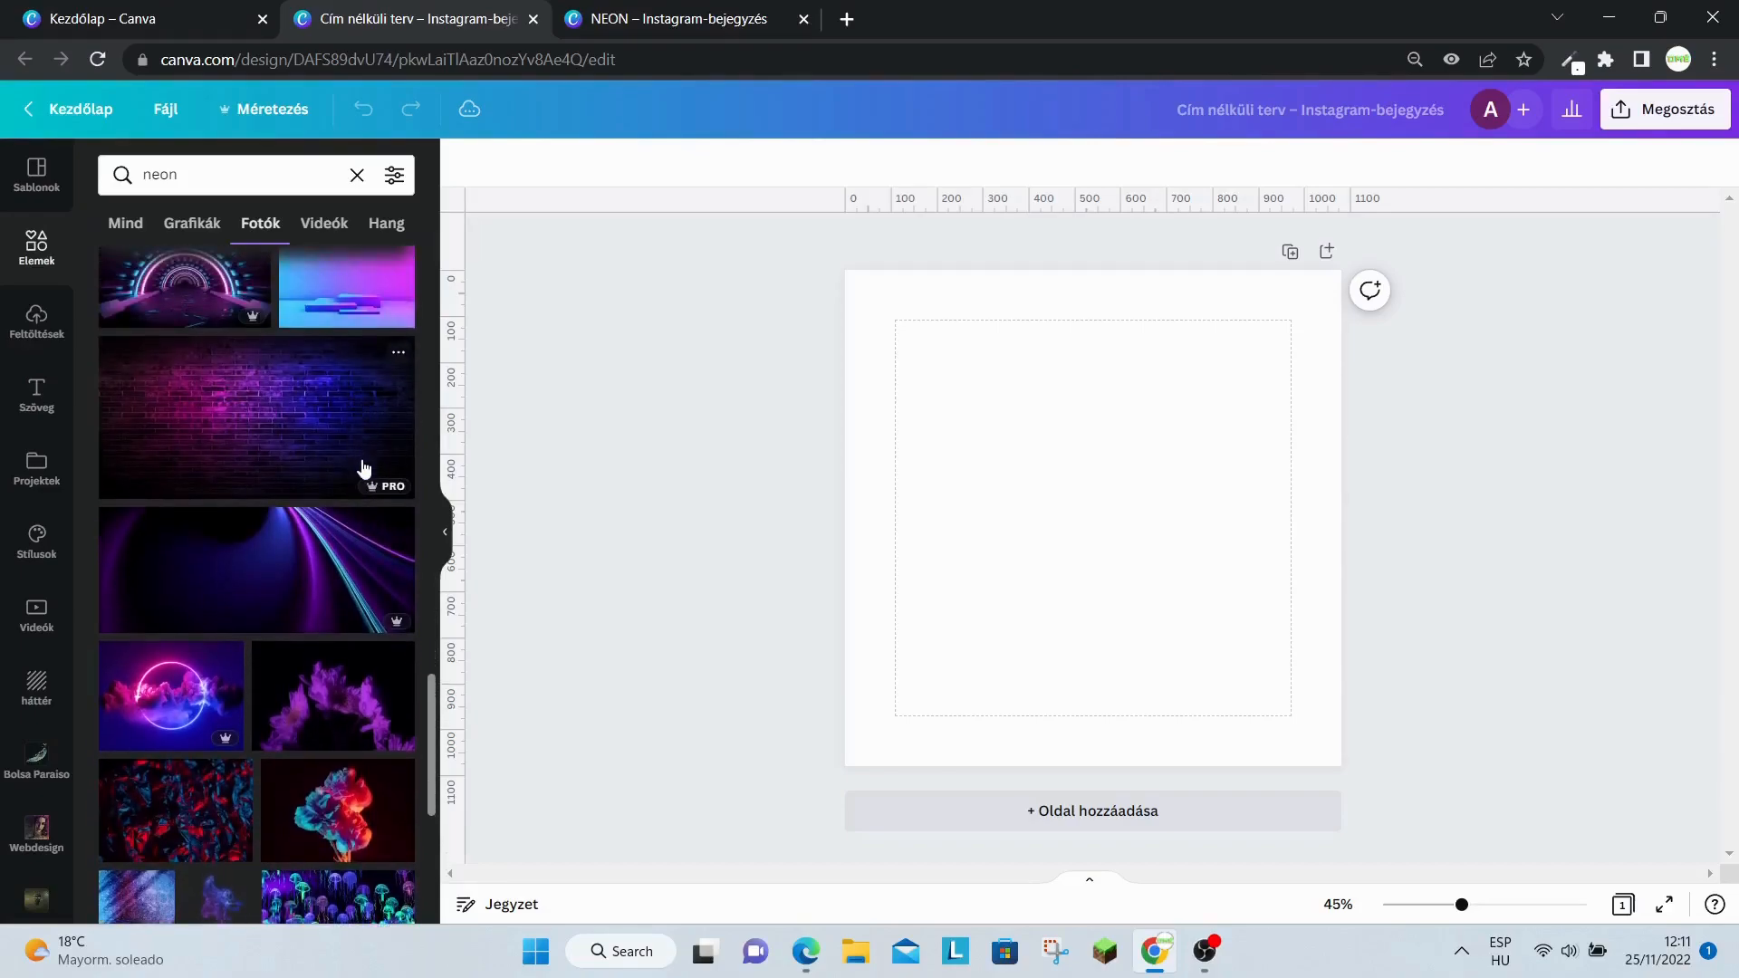
scroll(345, 453, "down", 8)
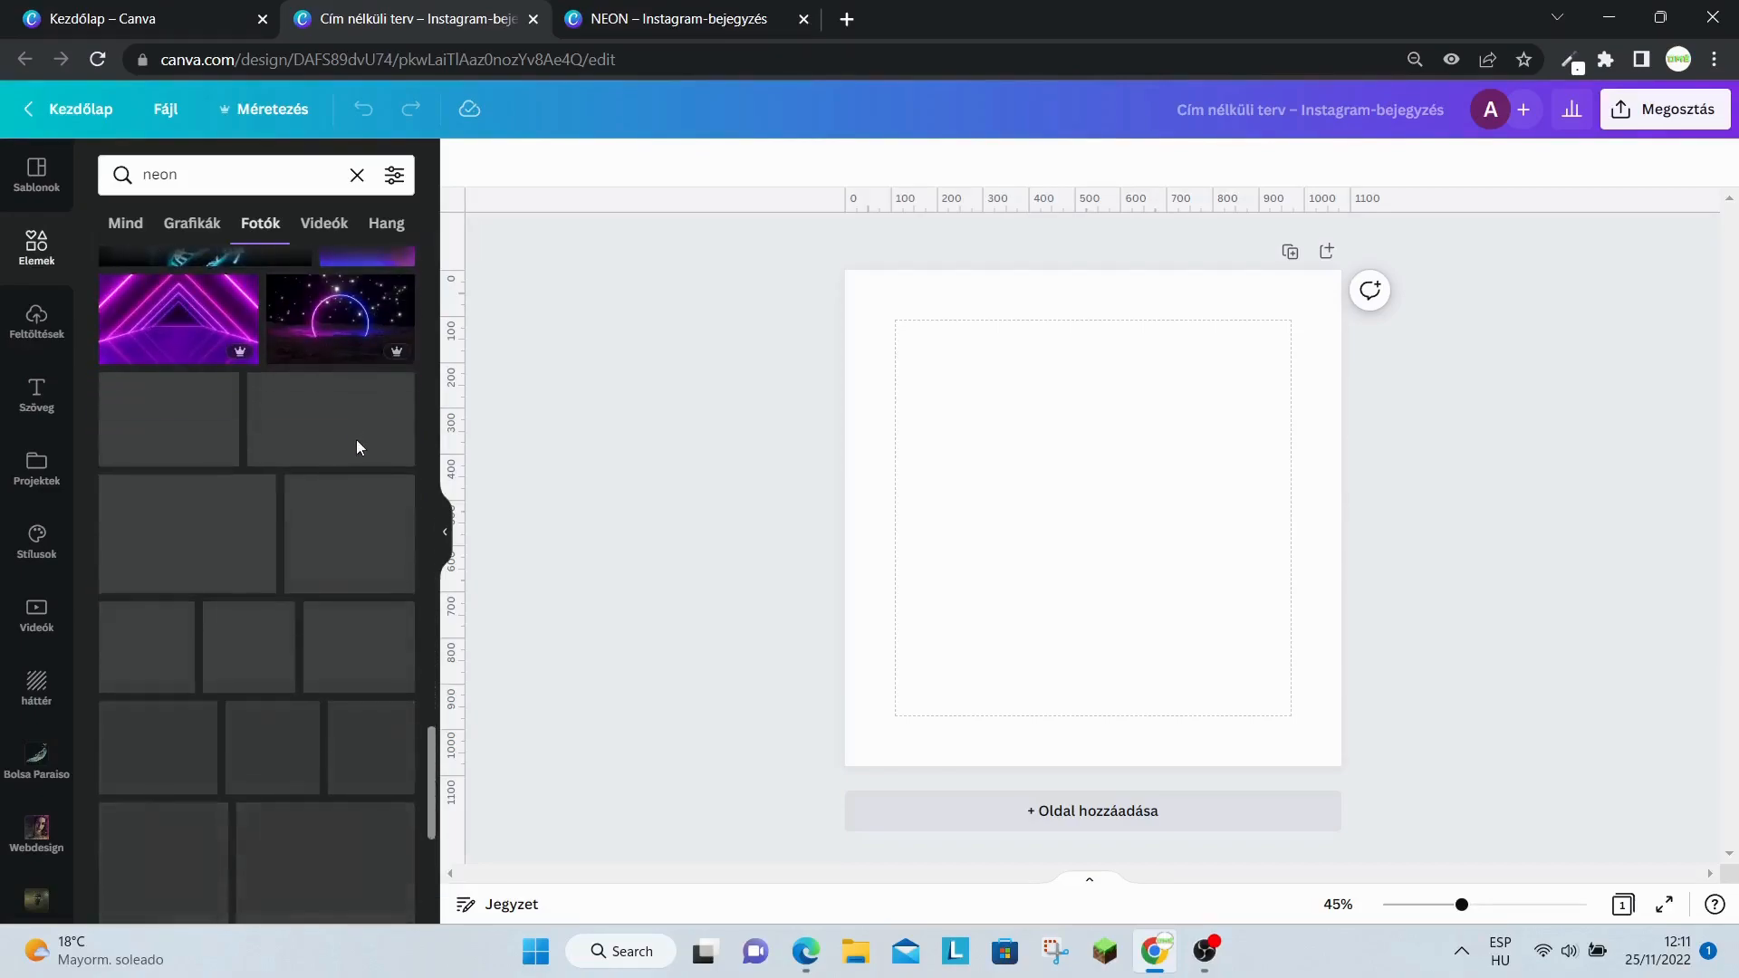
scroll(356, 440, "down", 5)
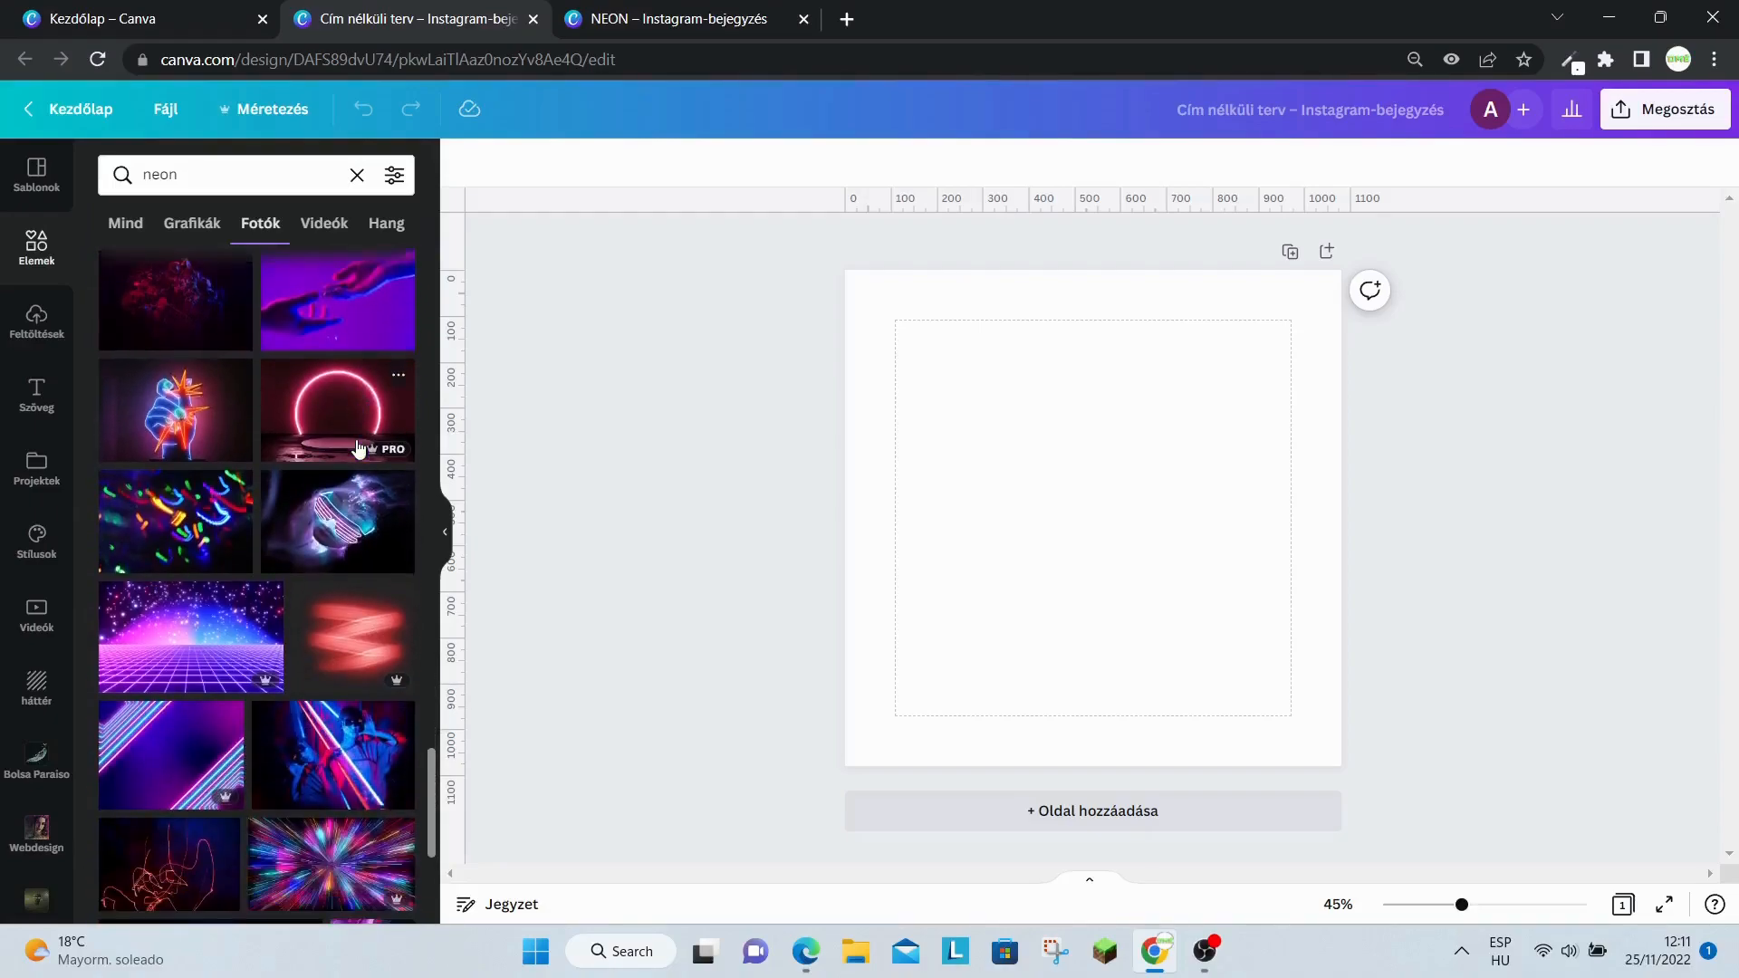
scroll(358, 444, "down", 8)
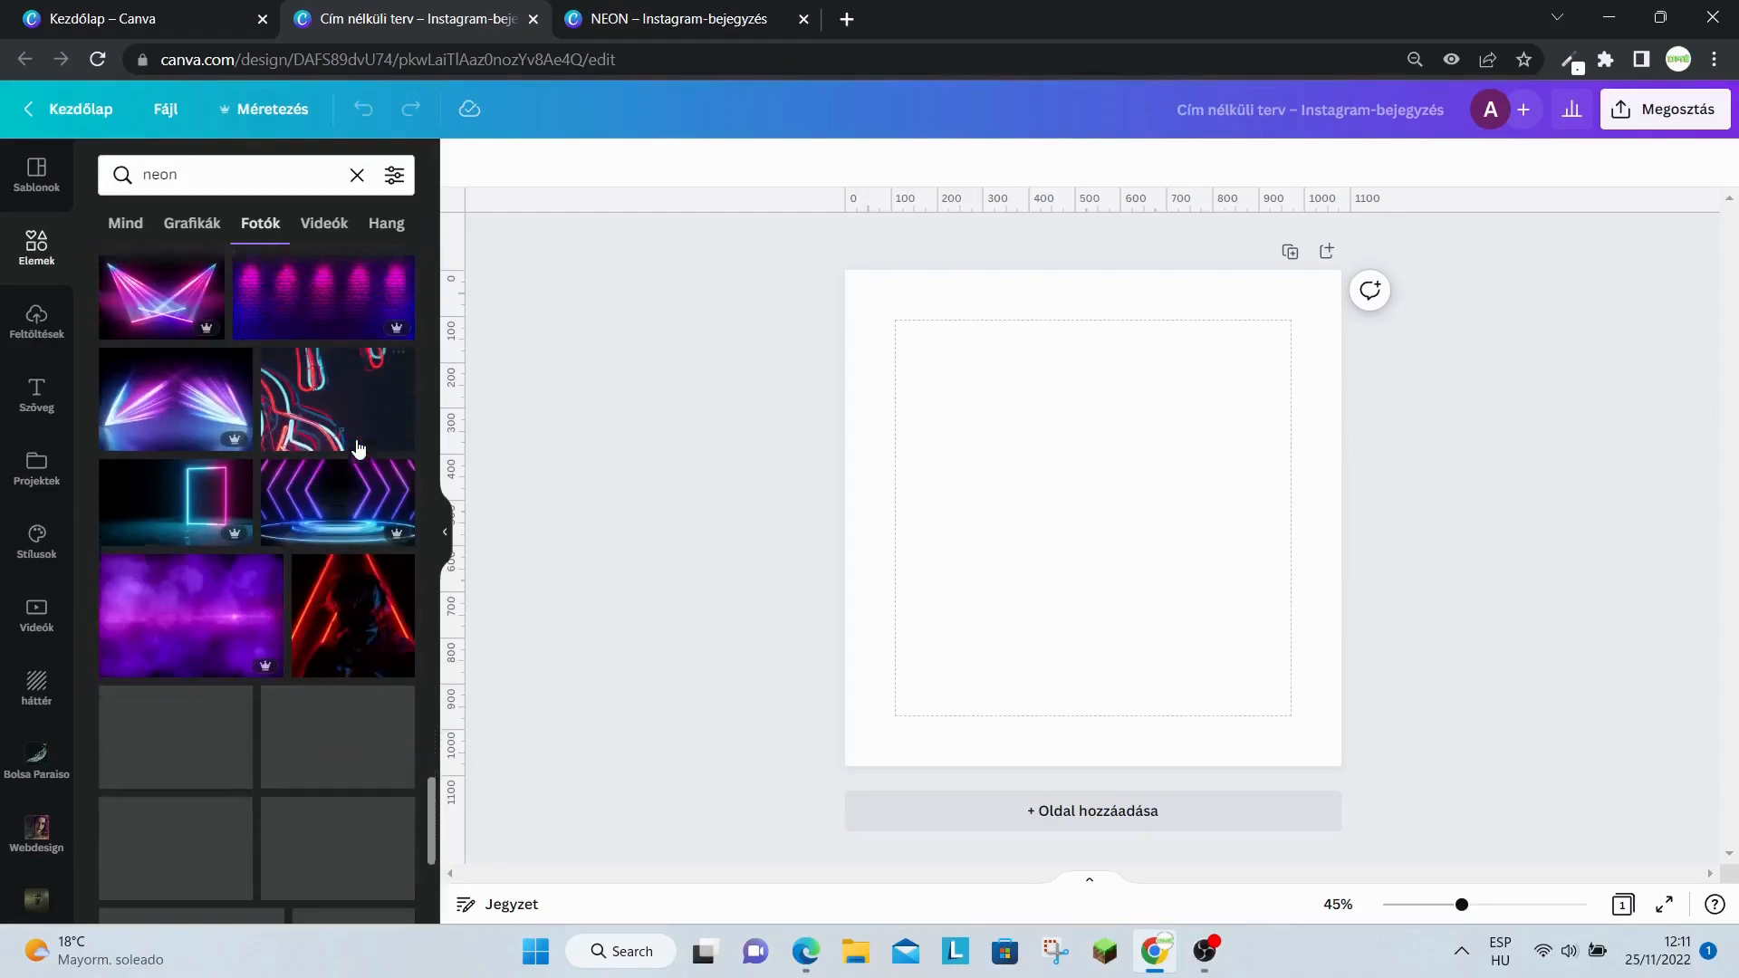
scroll(357, 445, "down", 10)
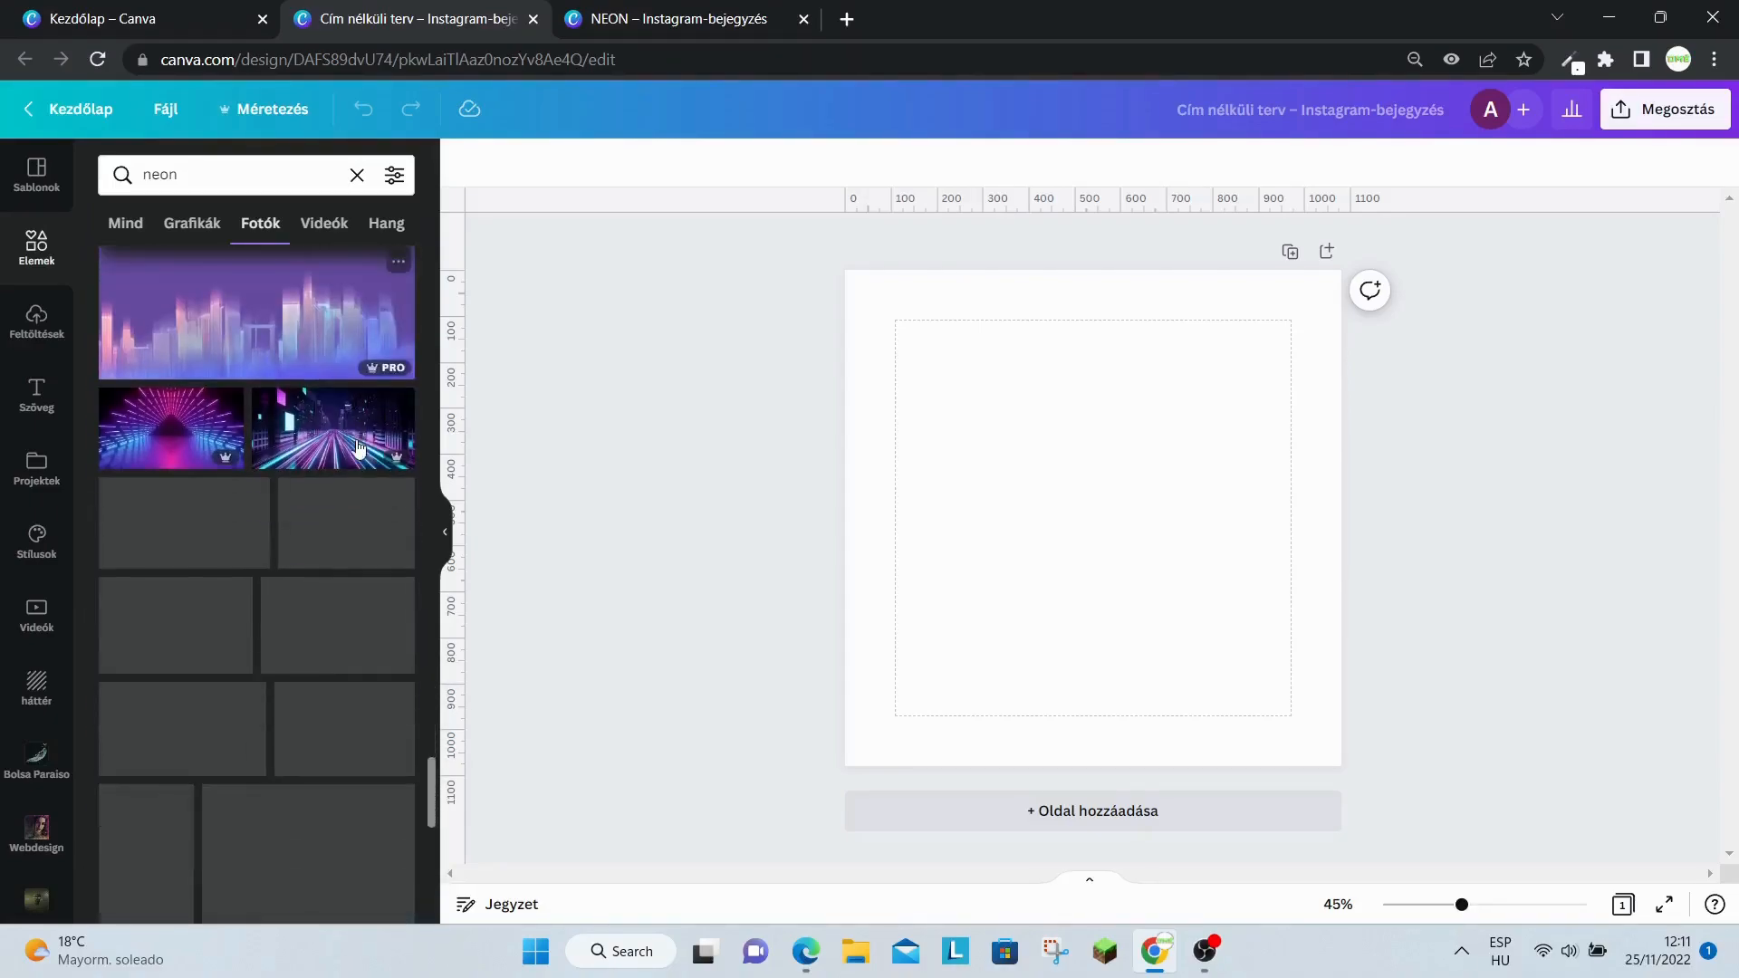
scroll(367, 452, "down", 5)
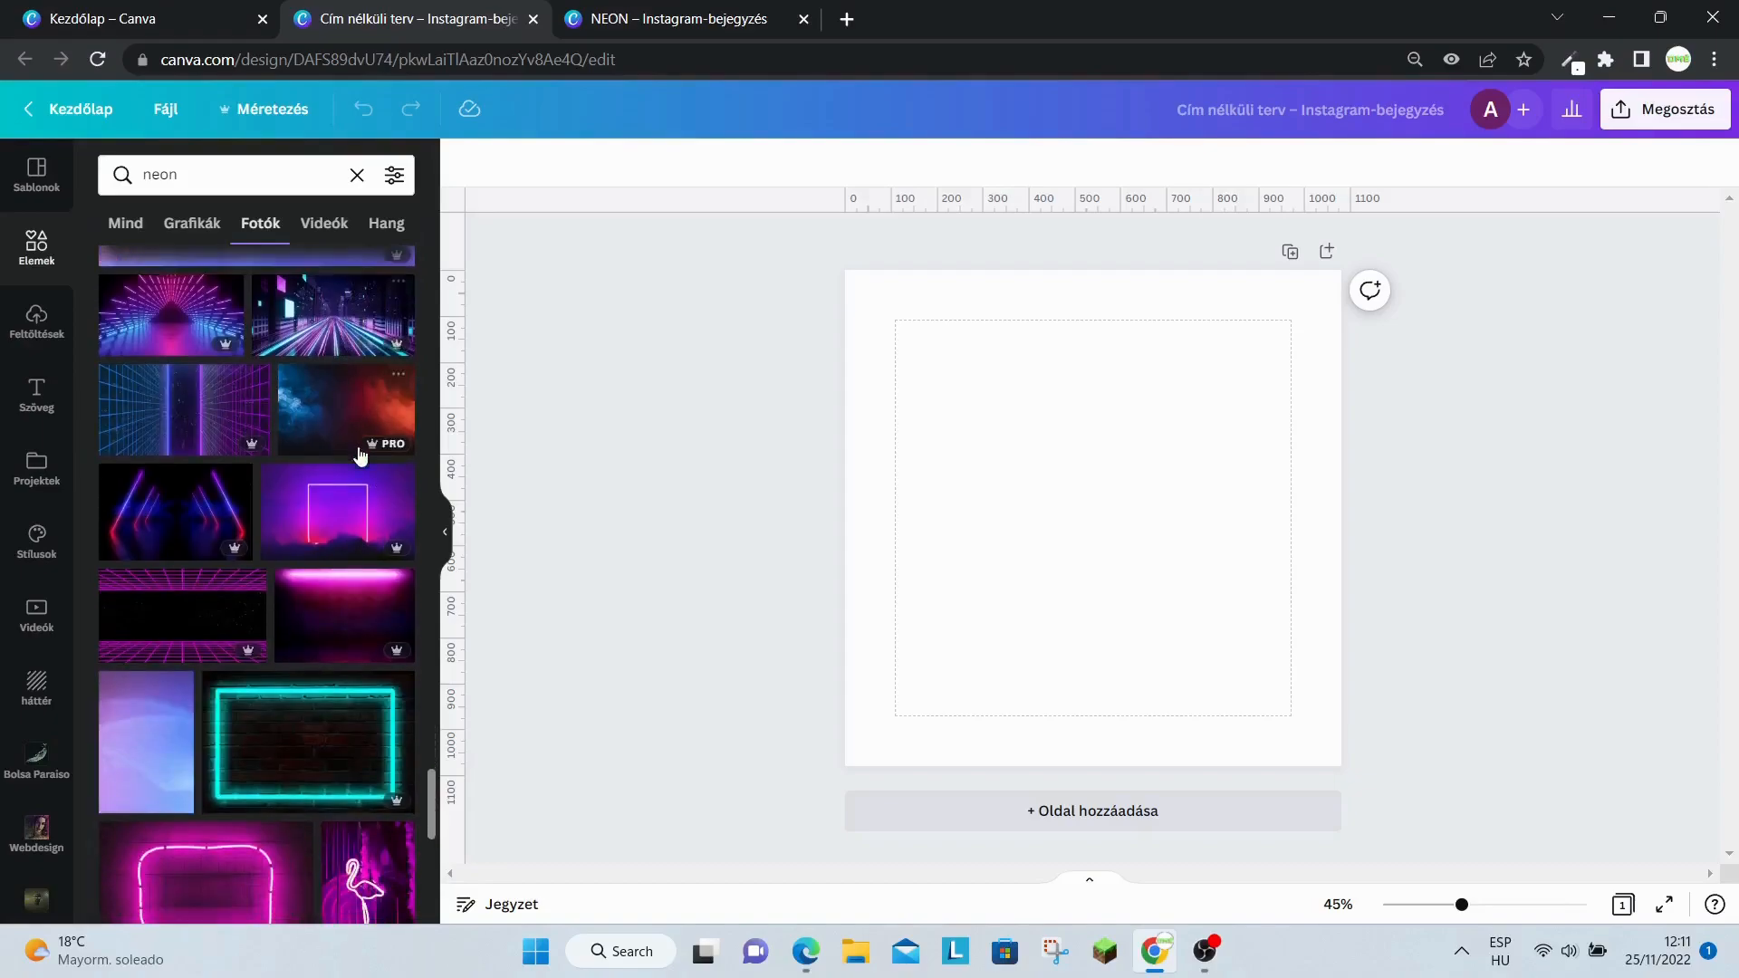
scroll(367, 450, "down", 8)
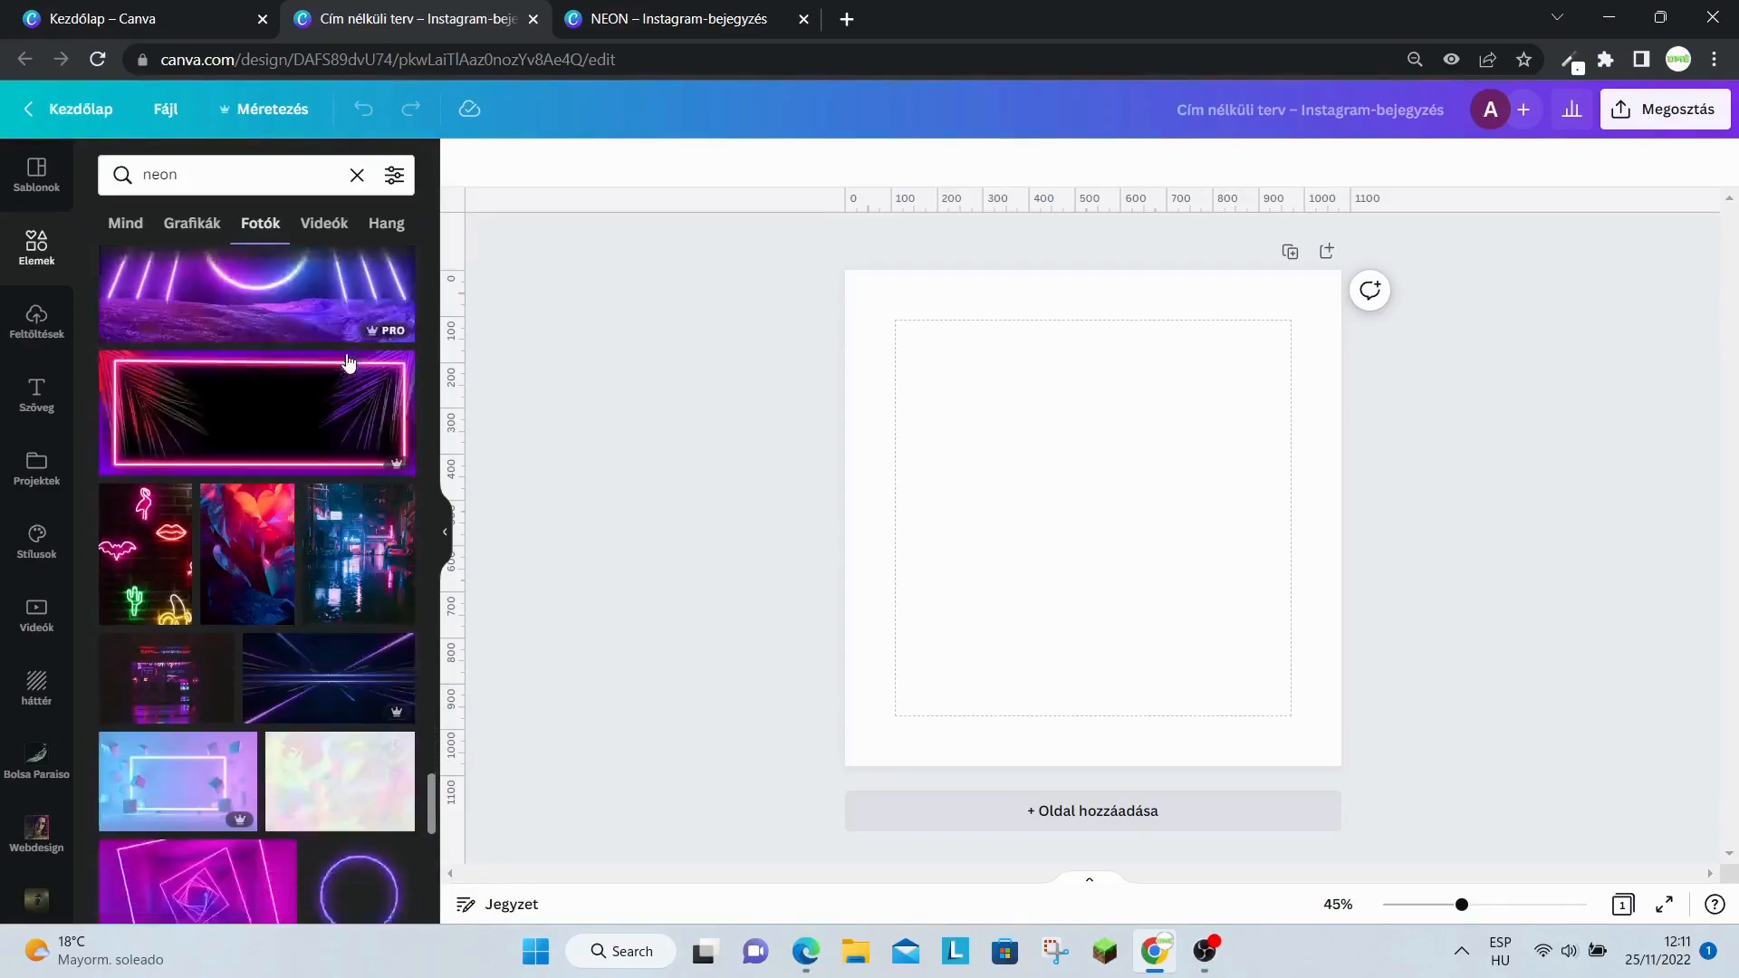
scroll(346, 358, "down", 6)
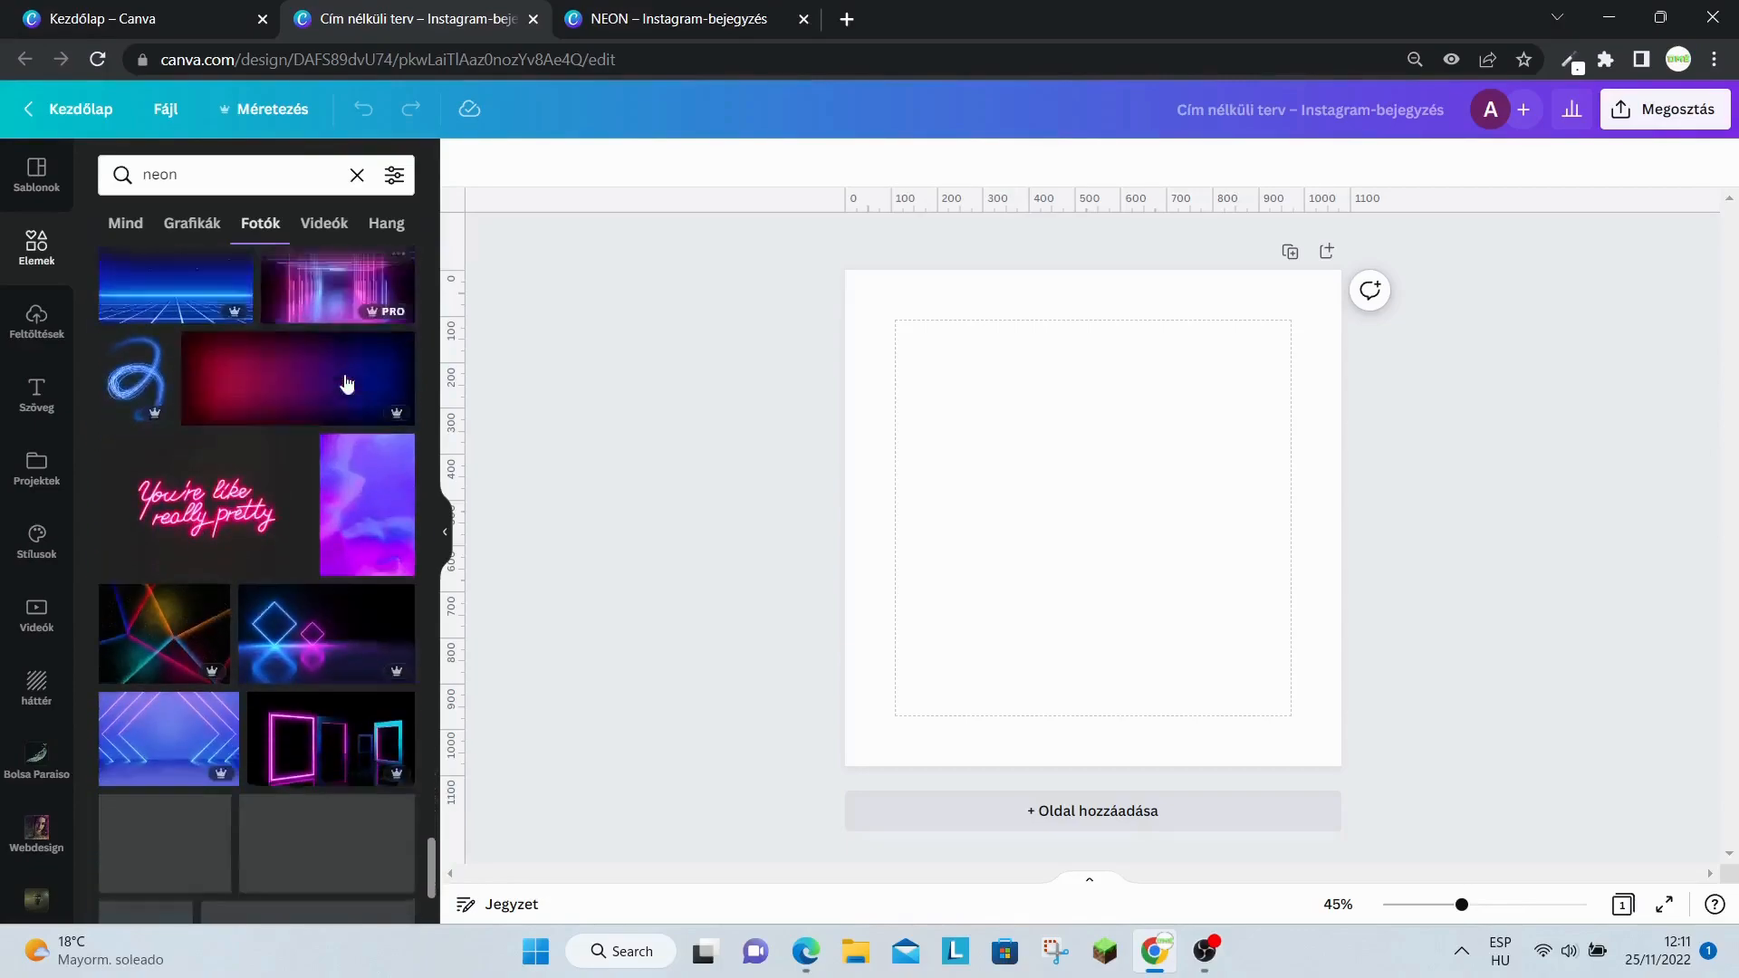
scroll(347, 347, "down", 10)
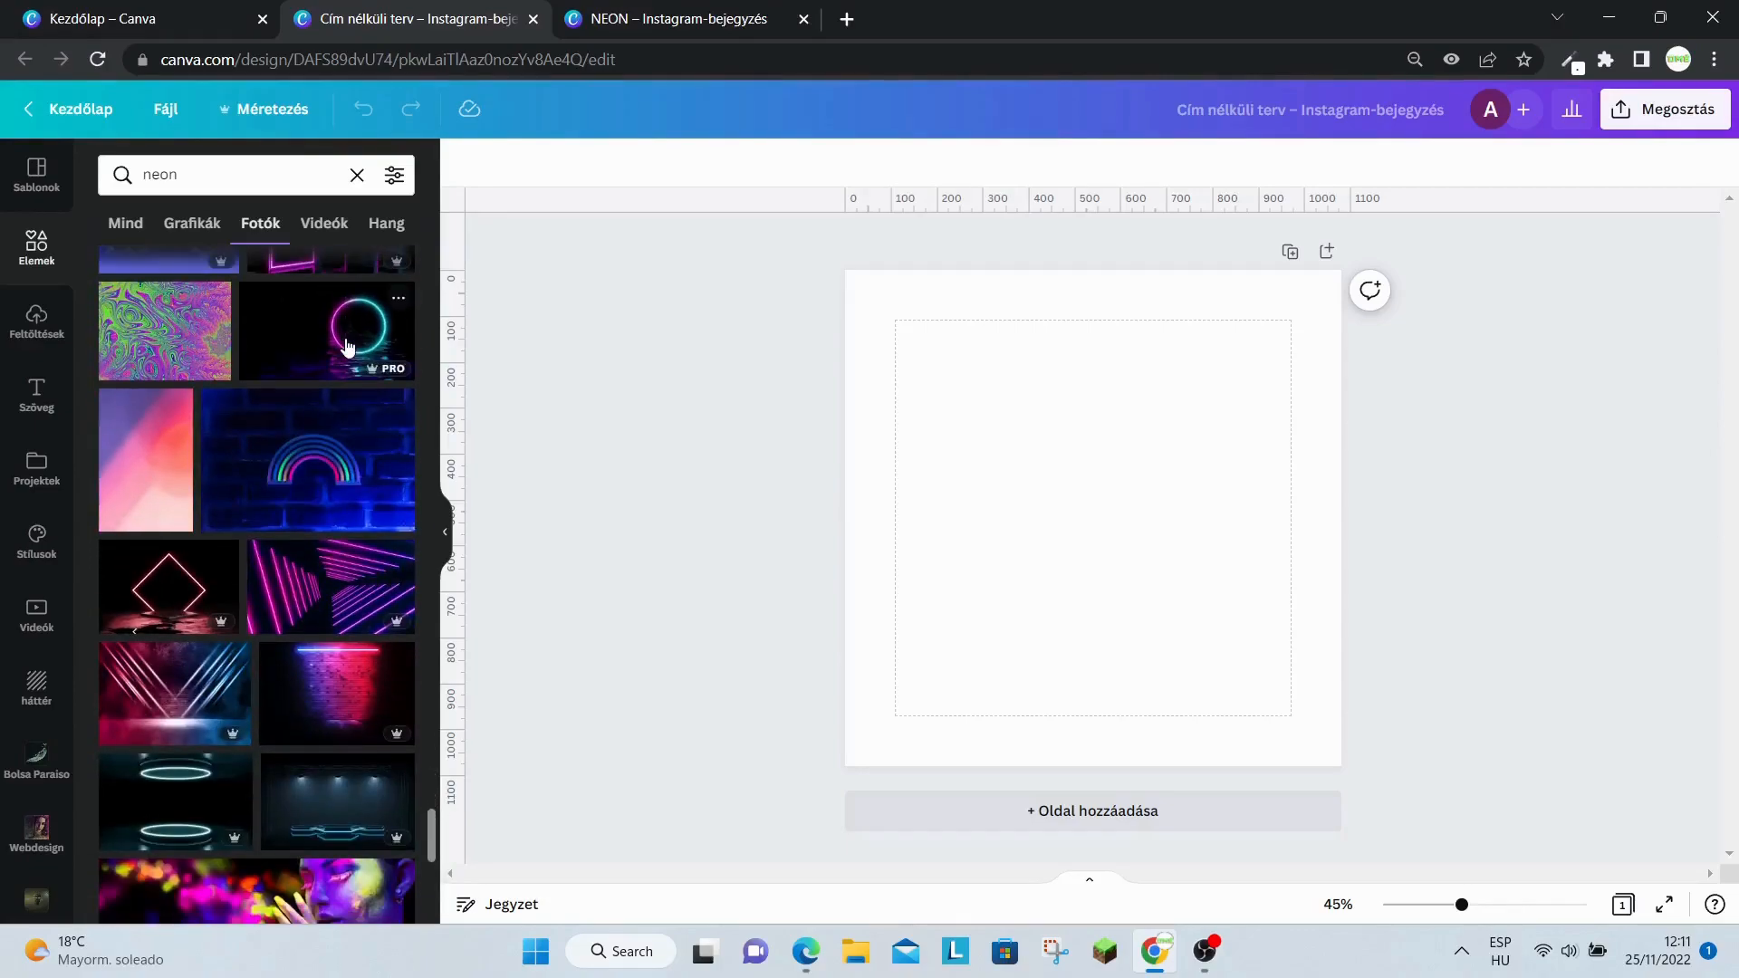
scroll(347, 345, "down", 3)
scroll(347, 345, "up", 3)
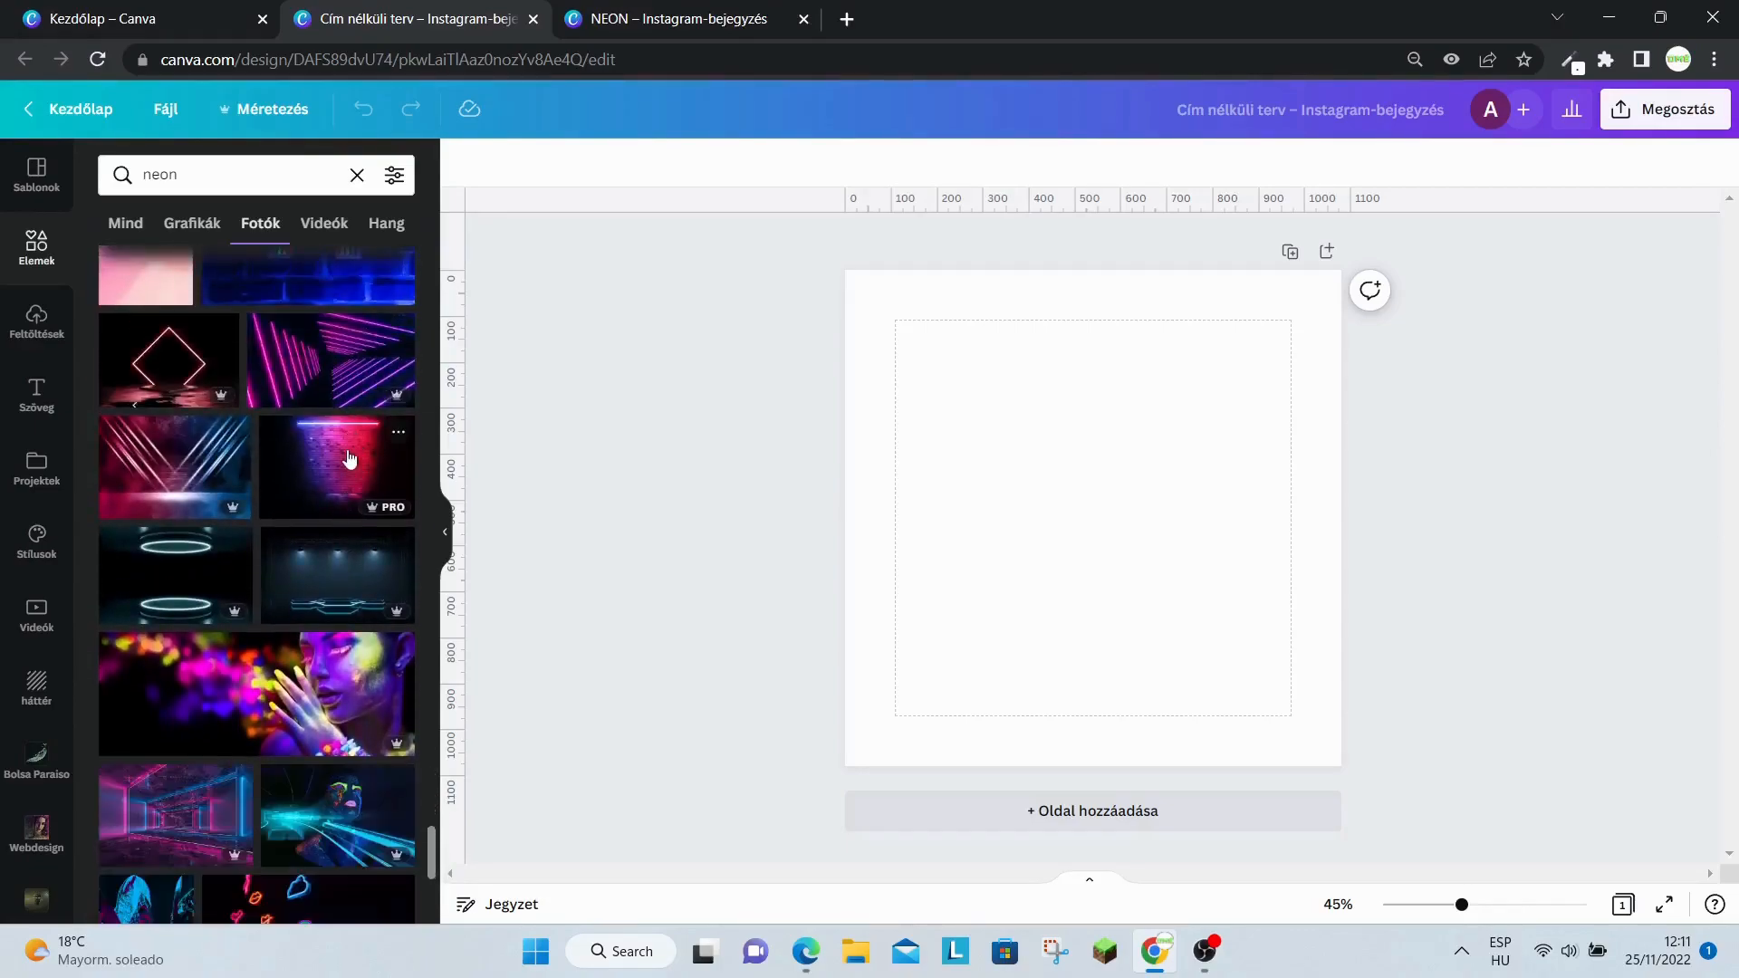
left_click(337, 464)
Enlarge the brick wall photo to about 1979 × 1316 and position it to cover the page with the neon tube centred.
left_click_drag(1150, 553, 958, 419)
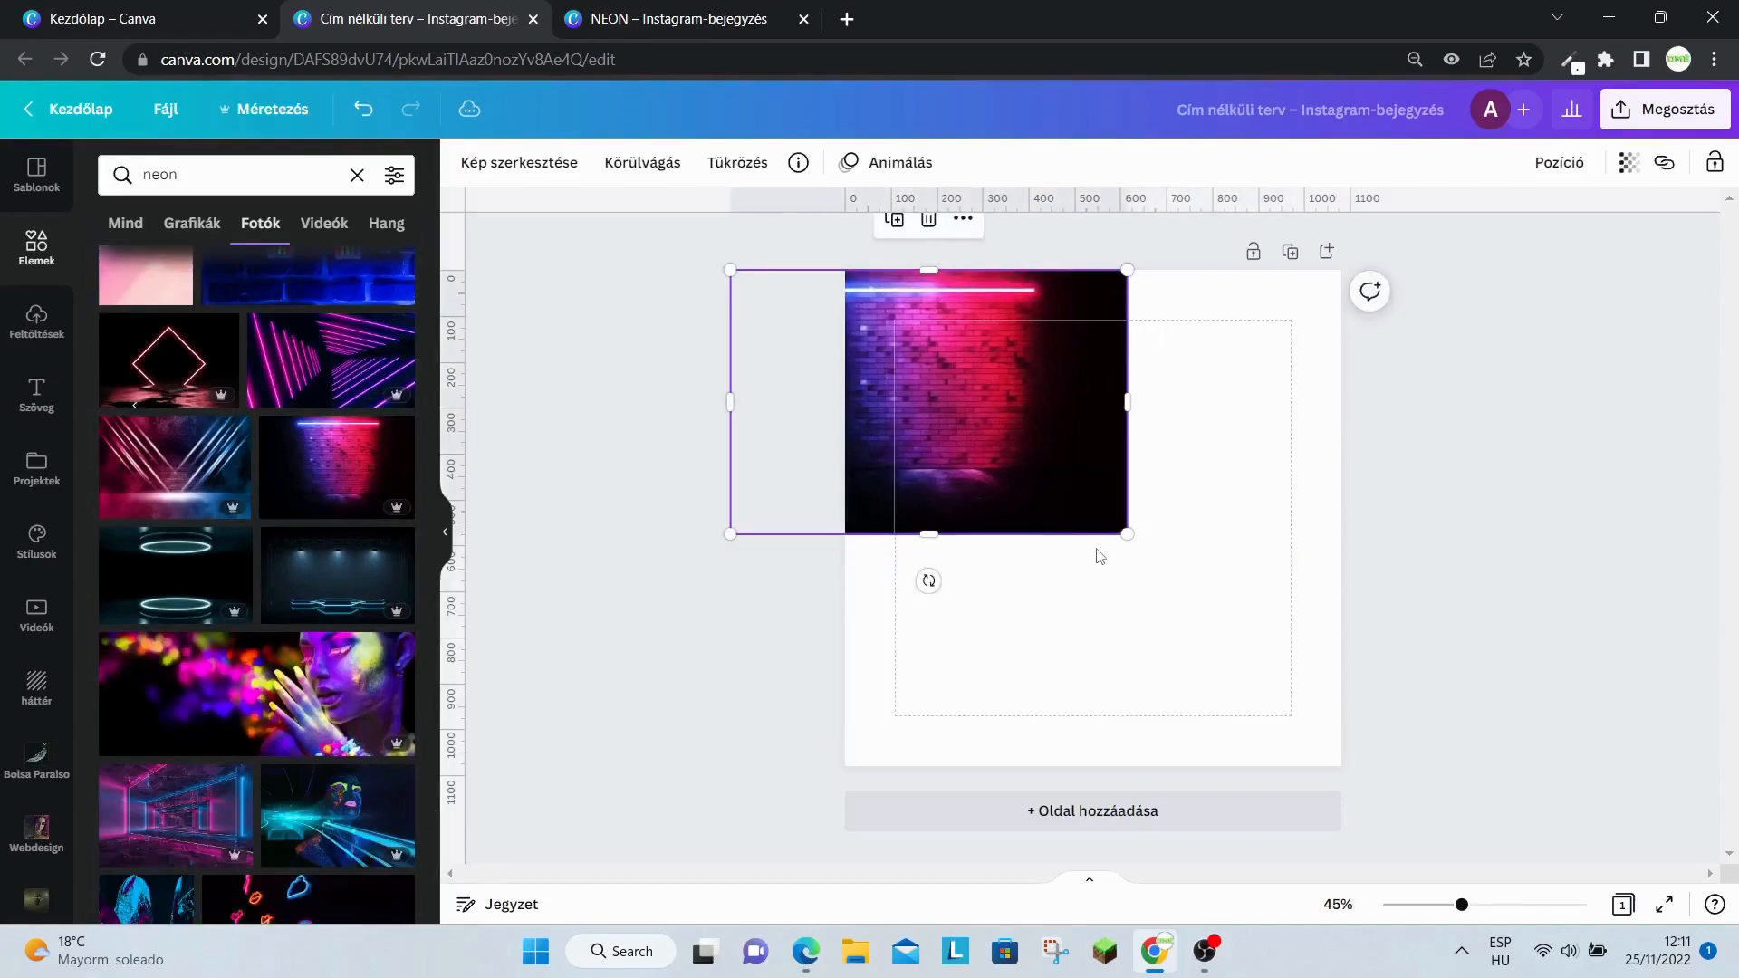
left_click_drag(1127, 534, 1606, 925)
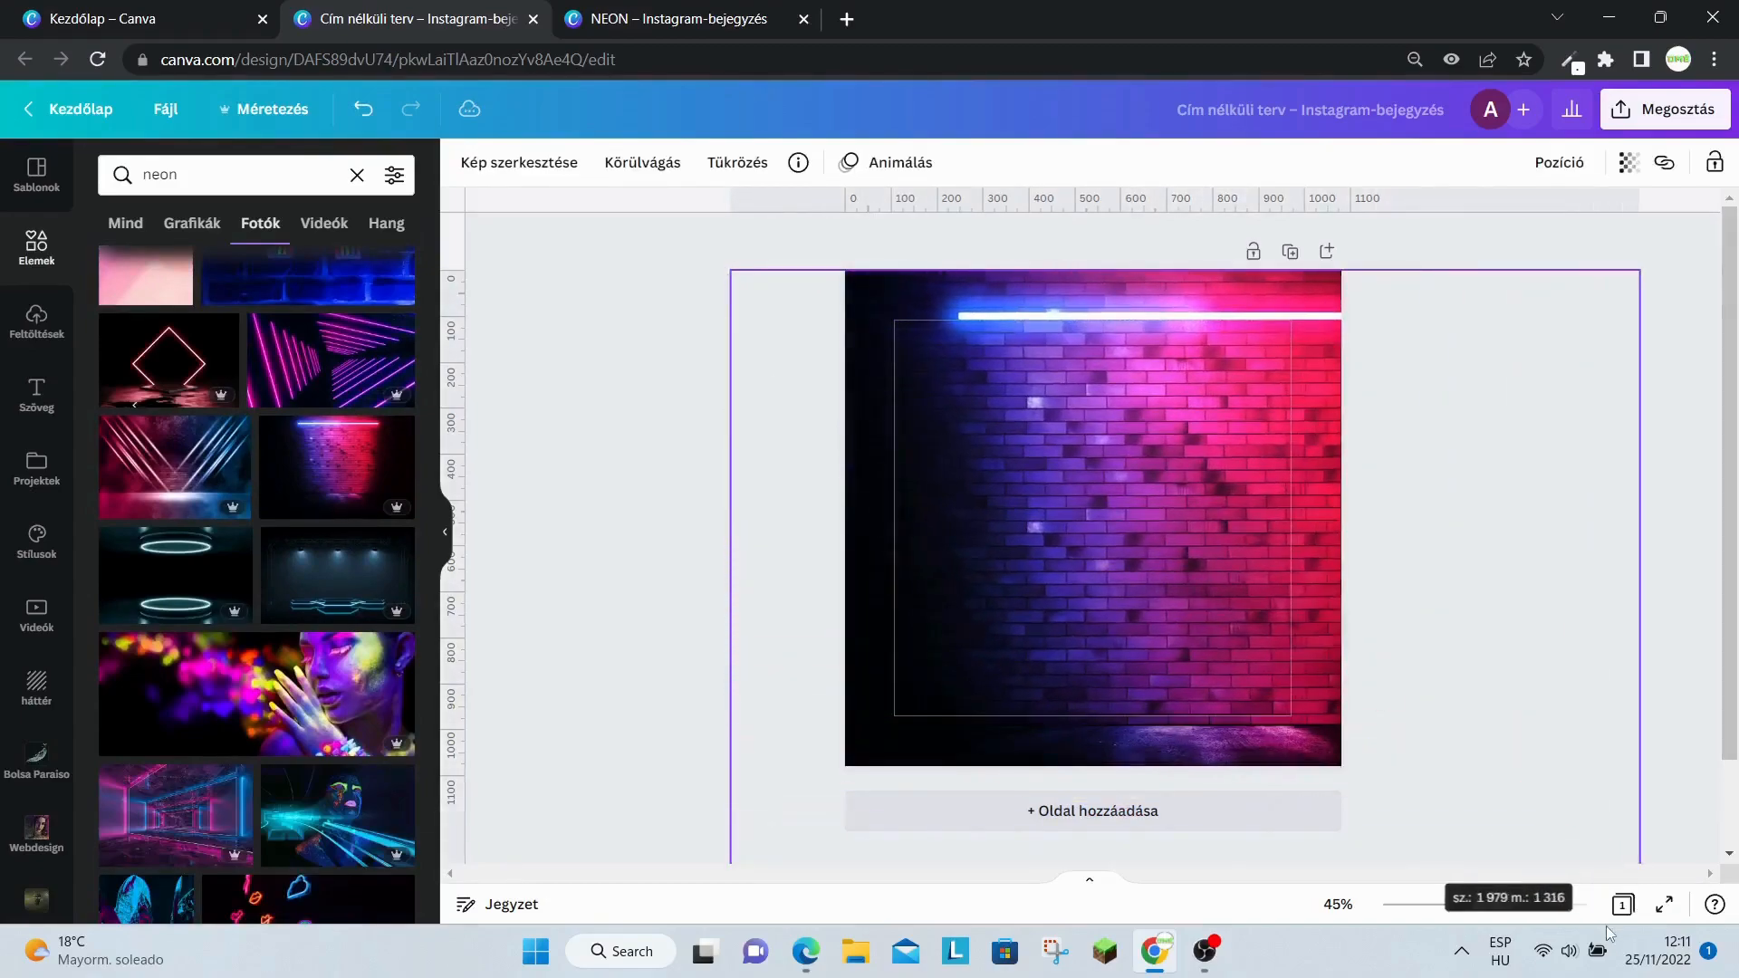
left_click_drag(1106, 479, 1041, 462)
left_click(1601, 492)
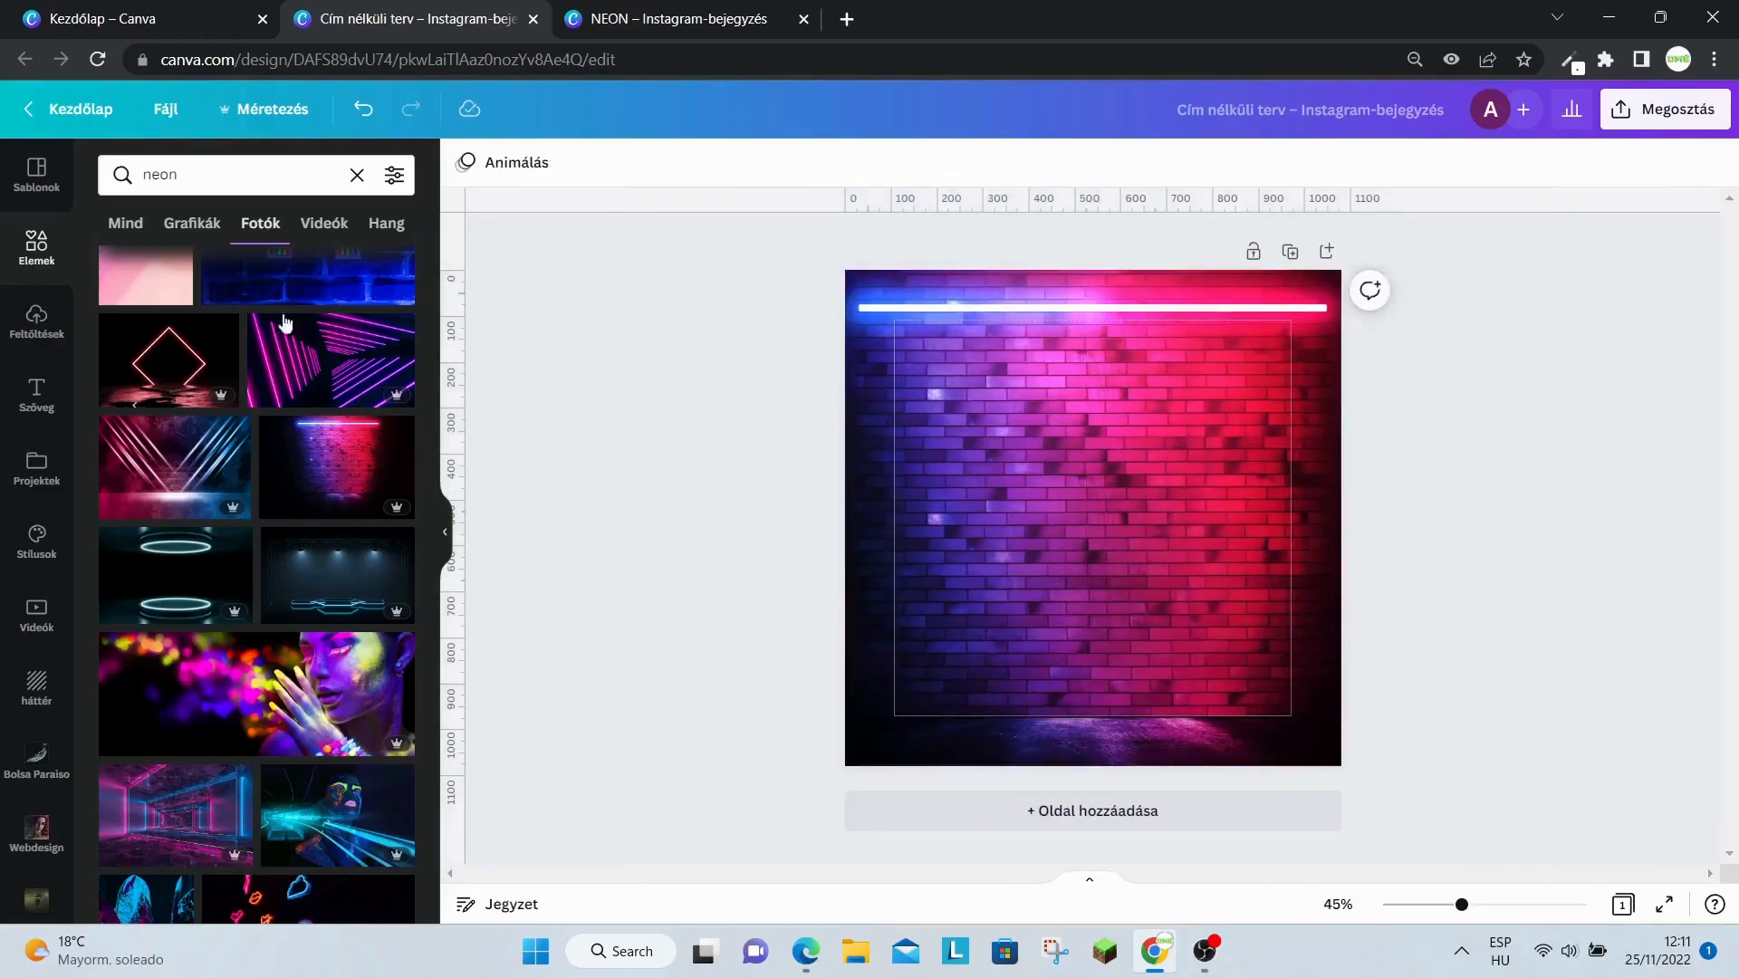
Add the magenta neon corner-line graphic from all neon results, shrink it and place it near the page's left edge, above mid-height.
scroll(139, 258, "up", 3)
left_click(118, 233)
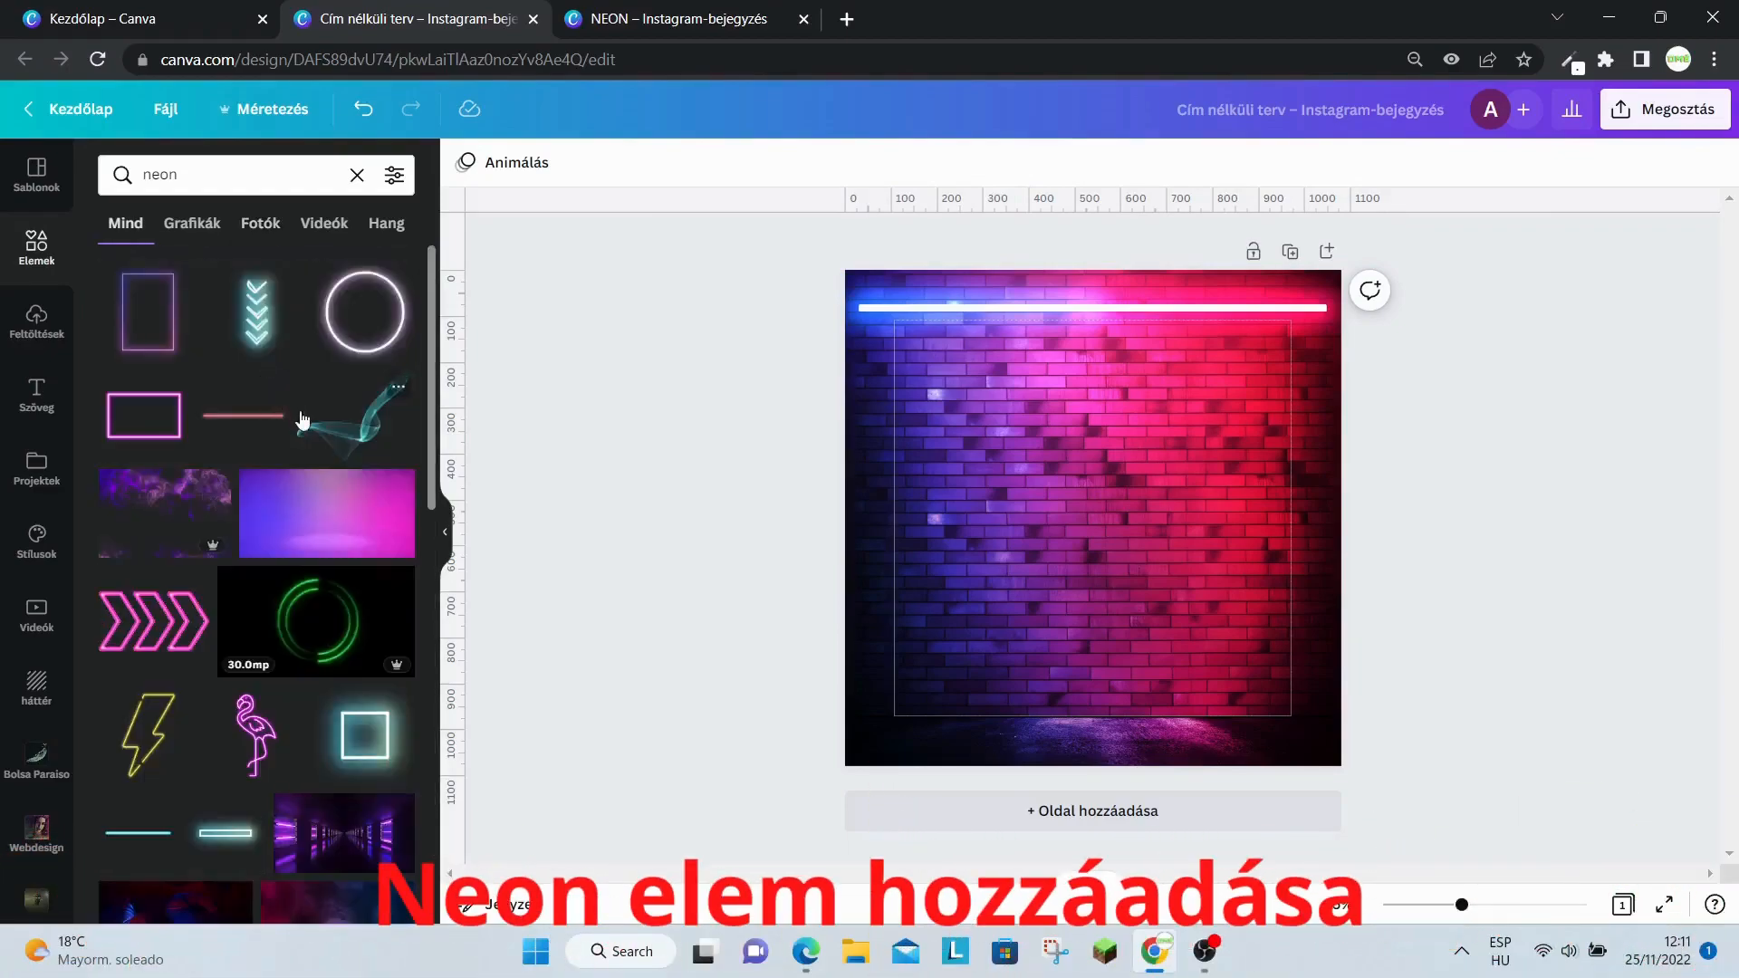
scroll(303, 418, "down", 6)
left_click(358, 593)
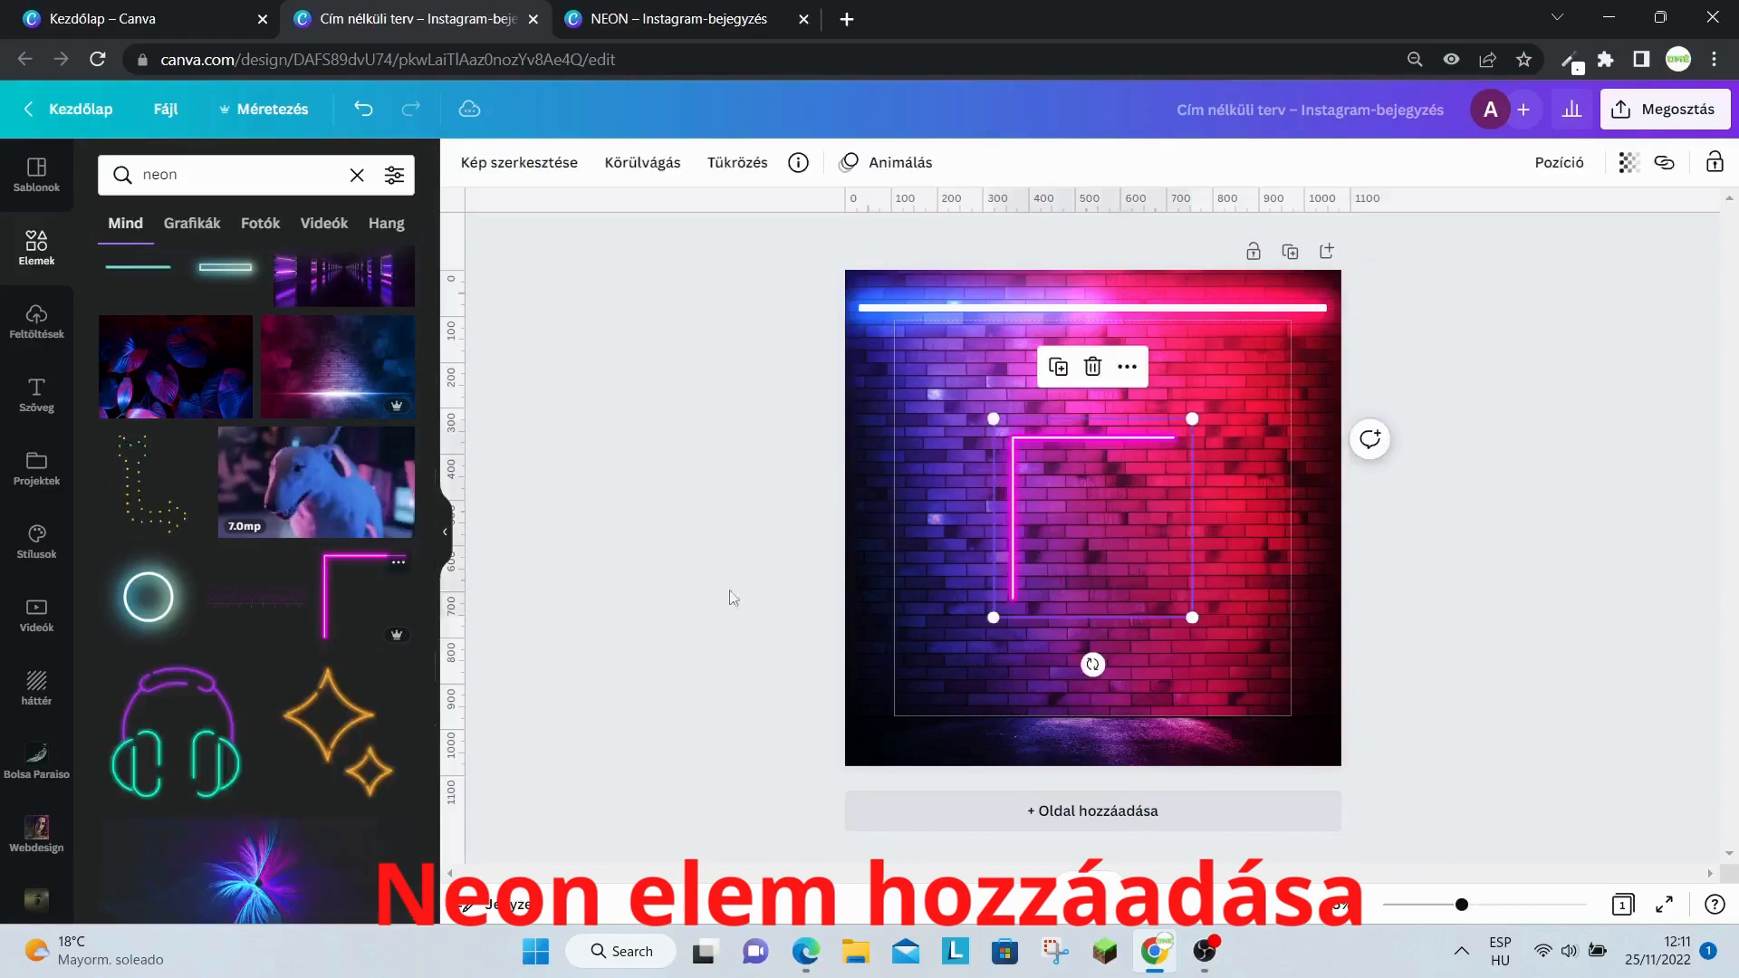
left_click_drag(1192, 419, 1123, 480)
left_click_drag(1079, 535, 944, 476)
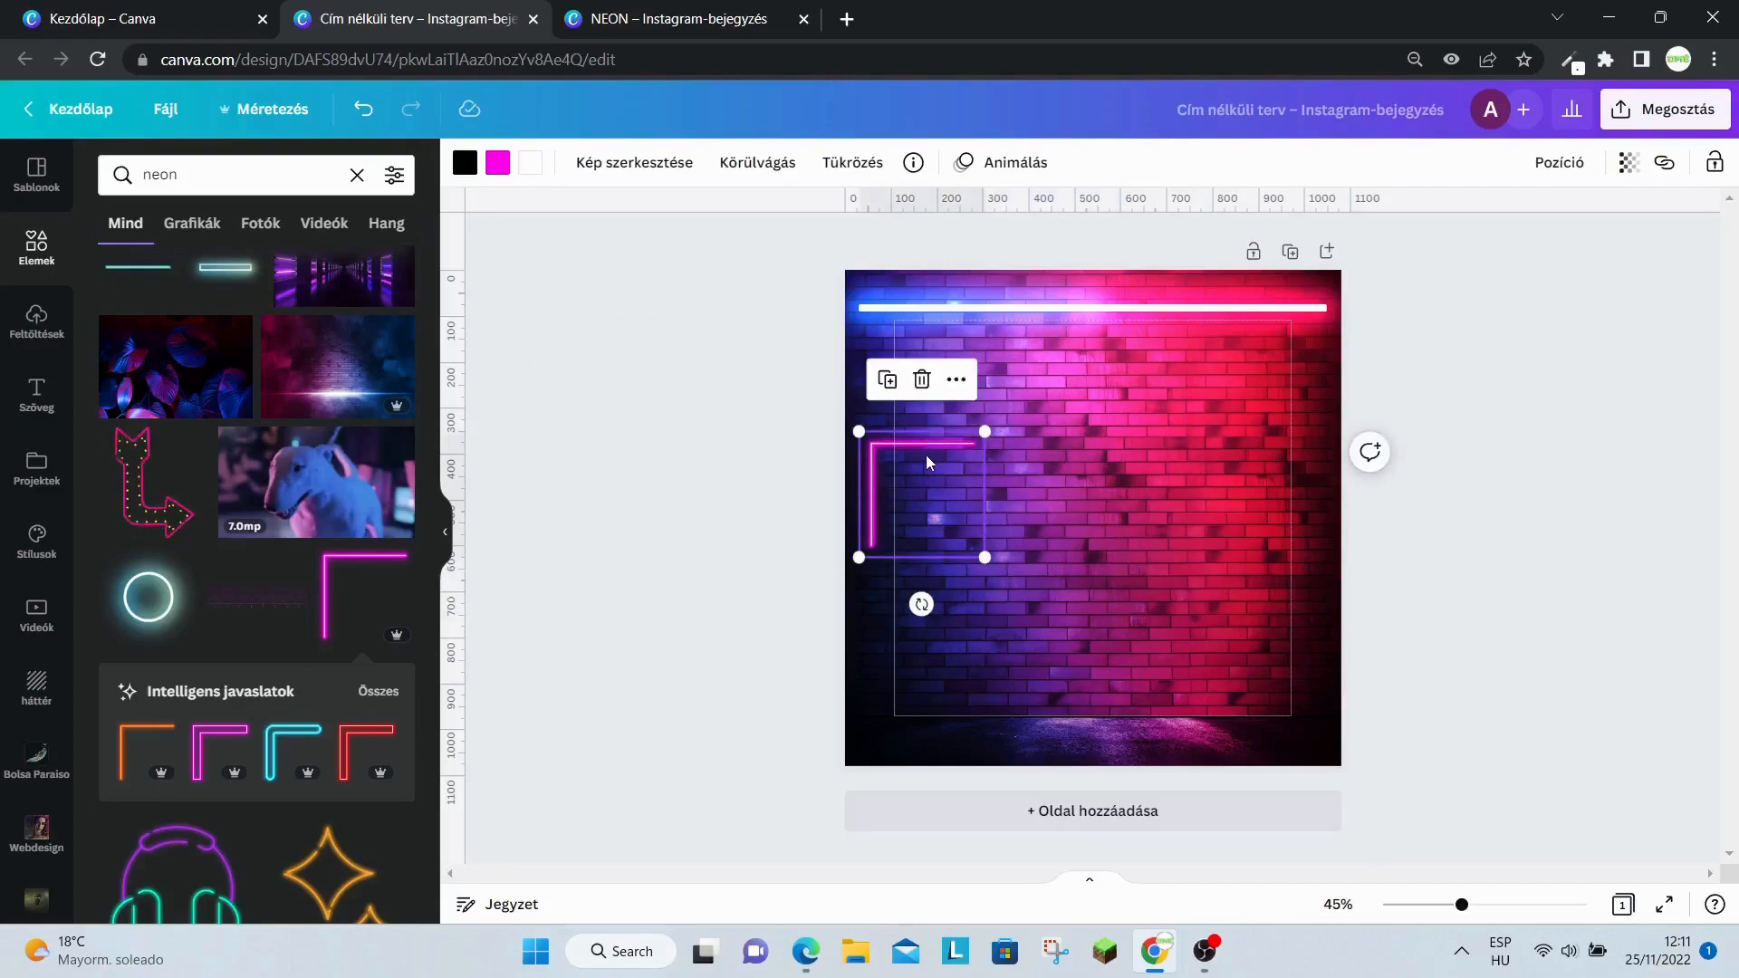
Recolour the white and black parts of the neon corner graphic with the magenta-pink swatch from the photo colours.
left_click(531, 163)
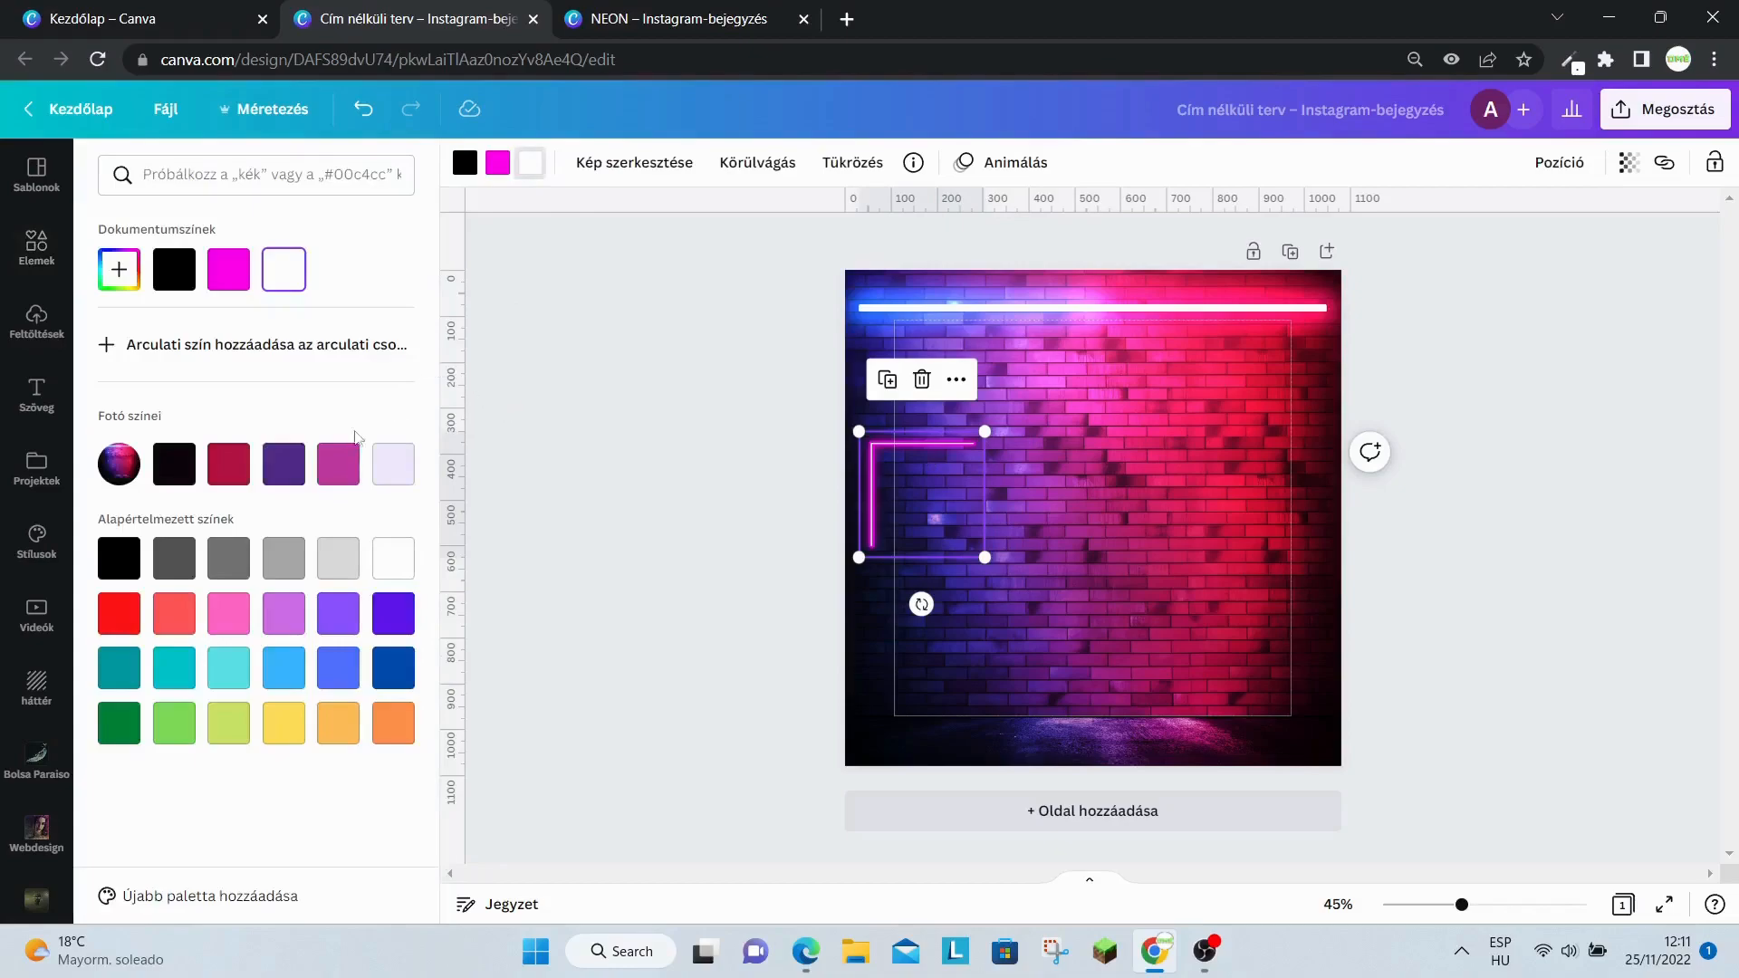
left_click(339, 465)
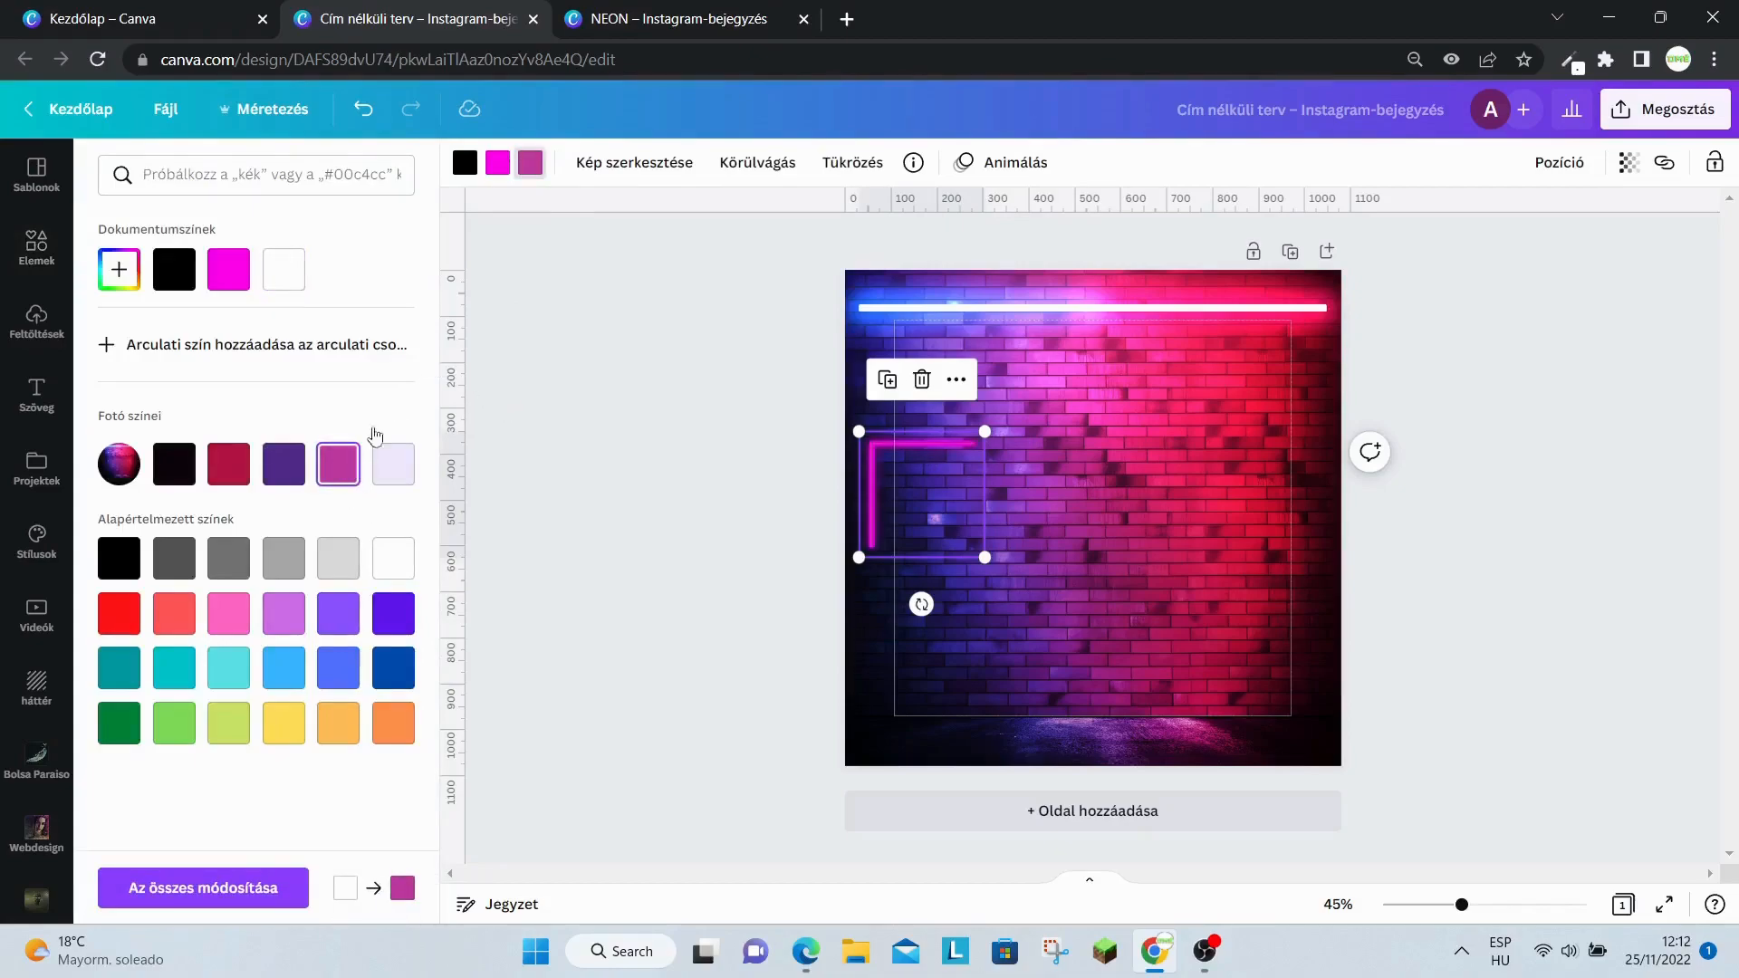
left_click(467, 163)
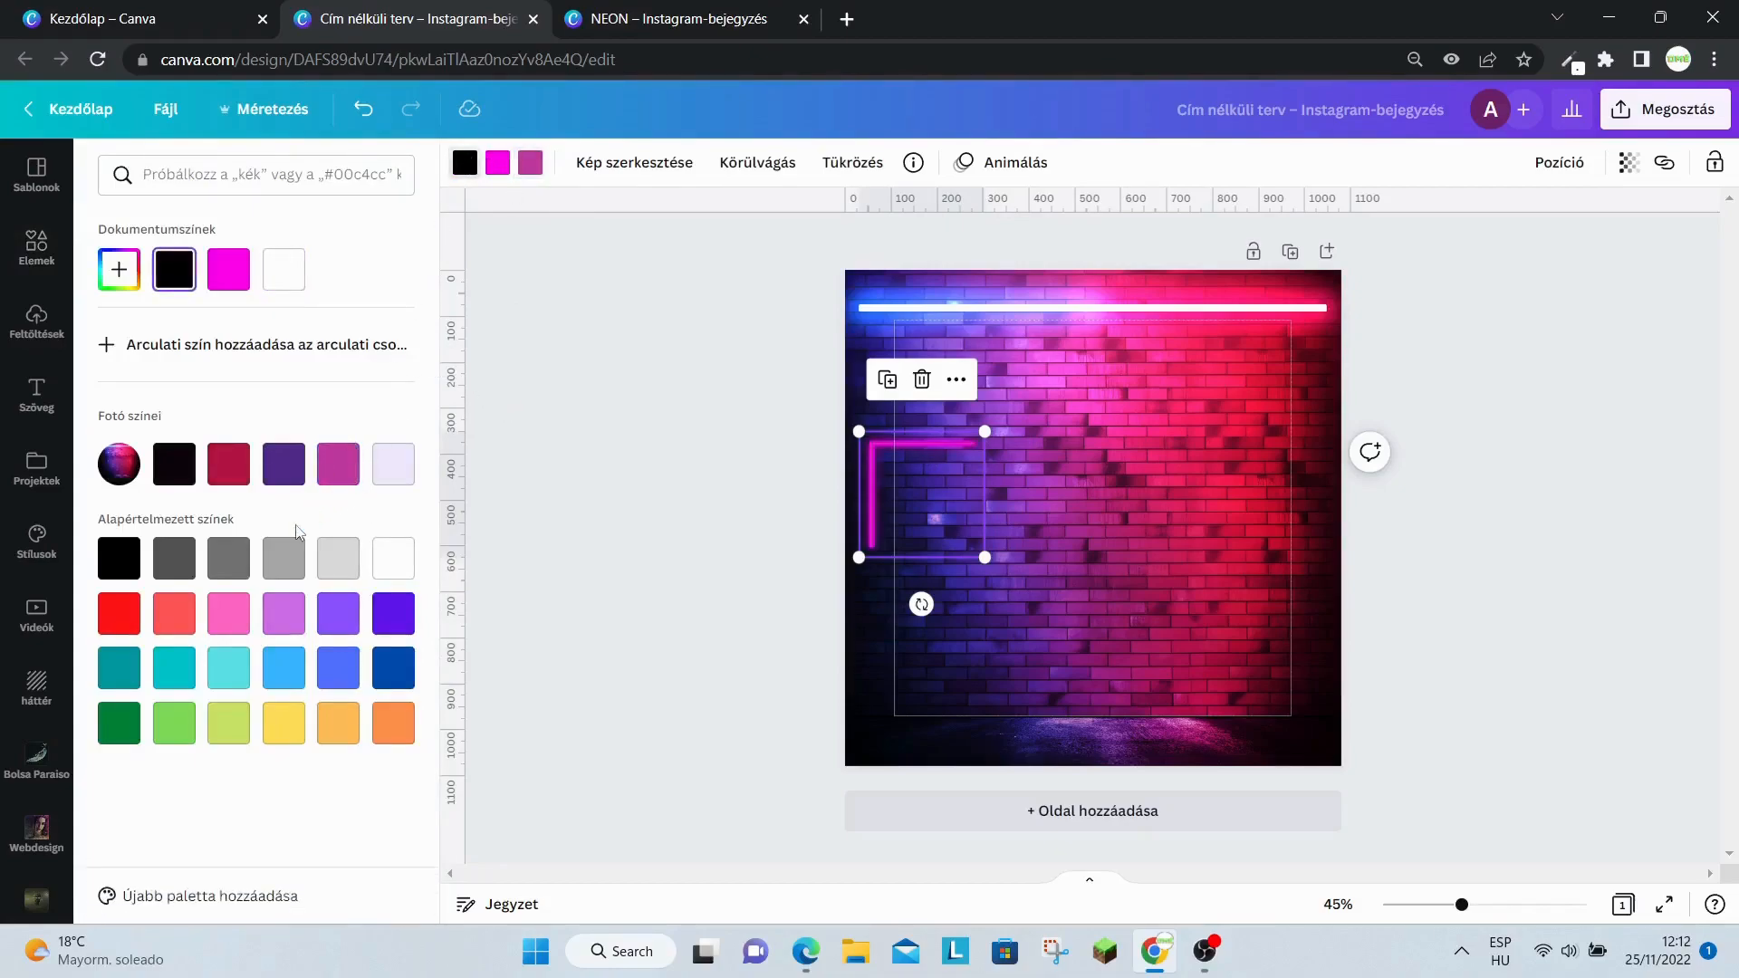
left_click(346, 472)
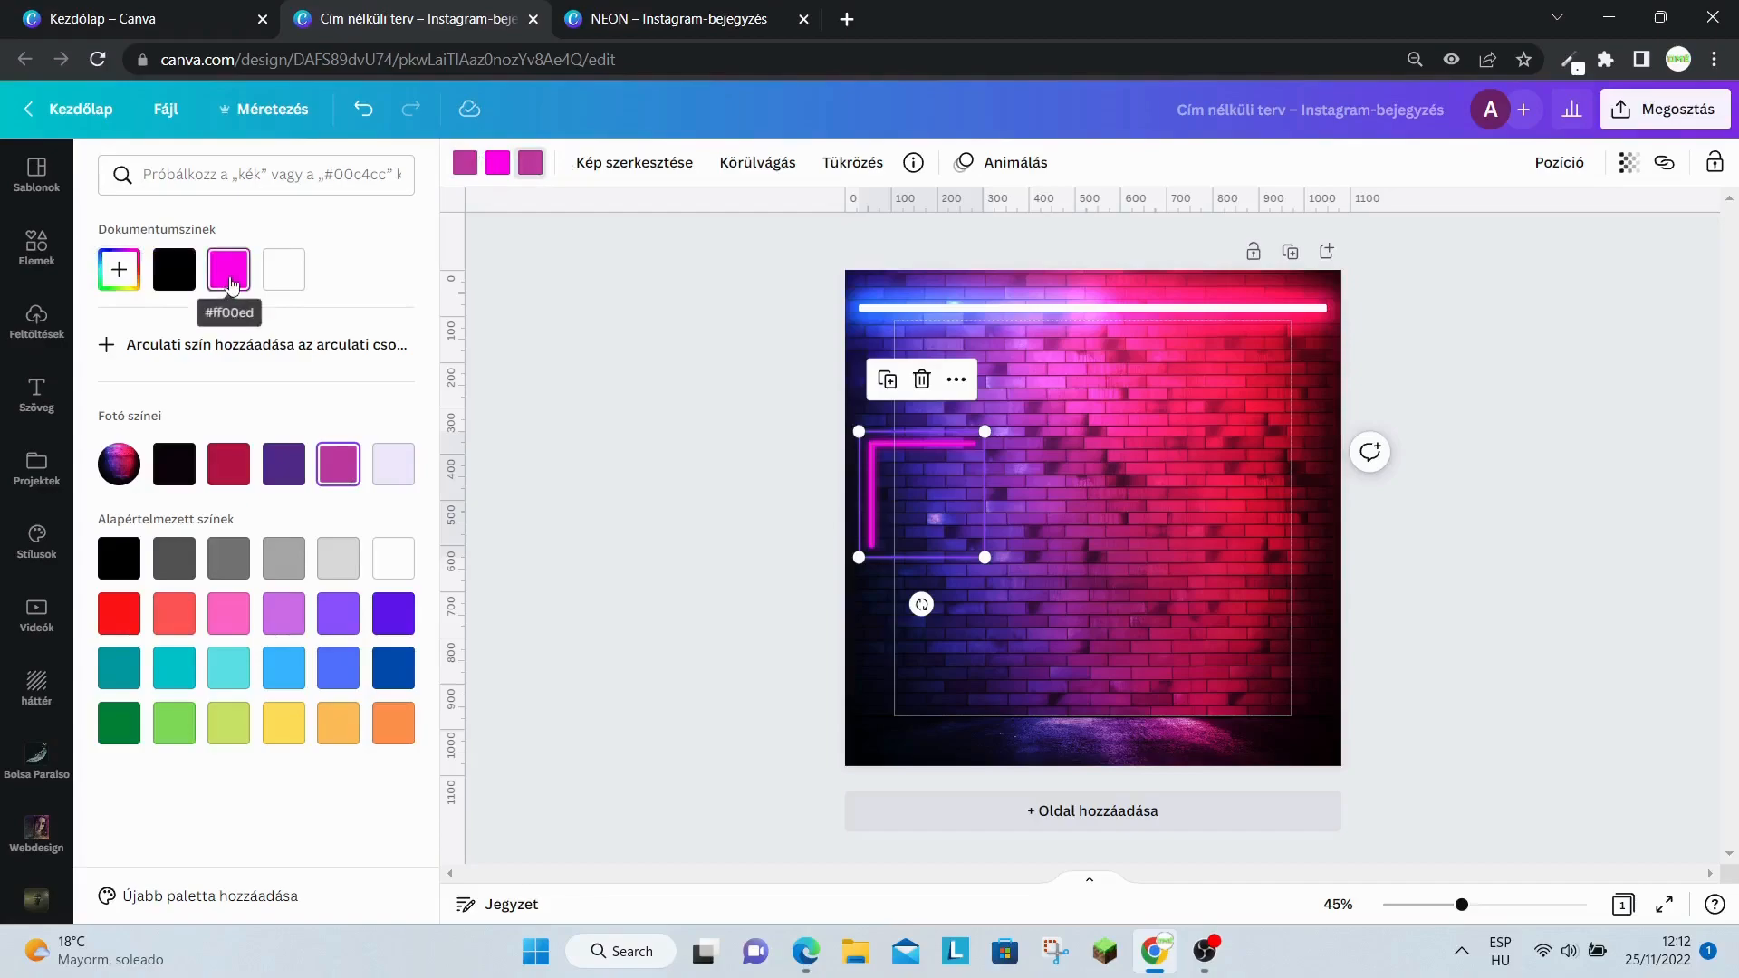
Set the neon corner graphic's third colour to the light pink #EF7BE7.
left_click(224, 281)
left_click(119, 269)
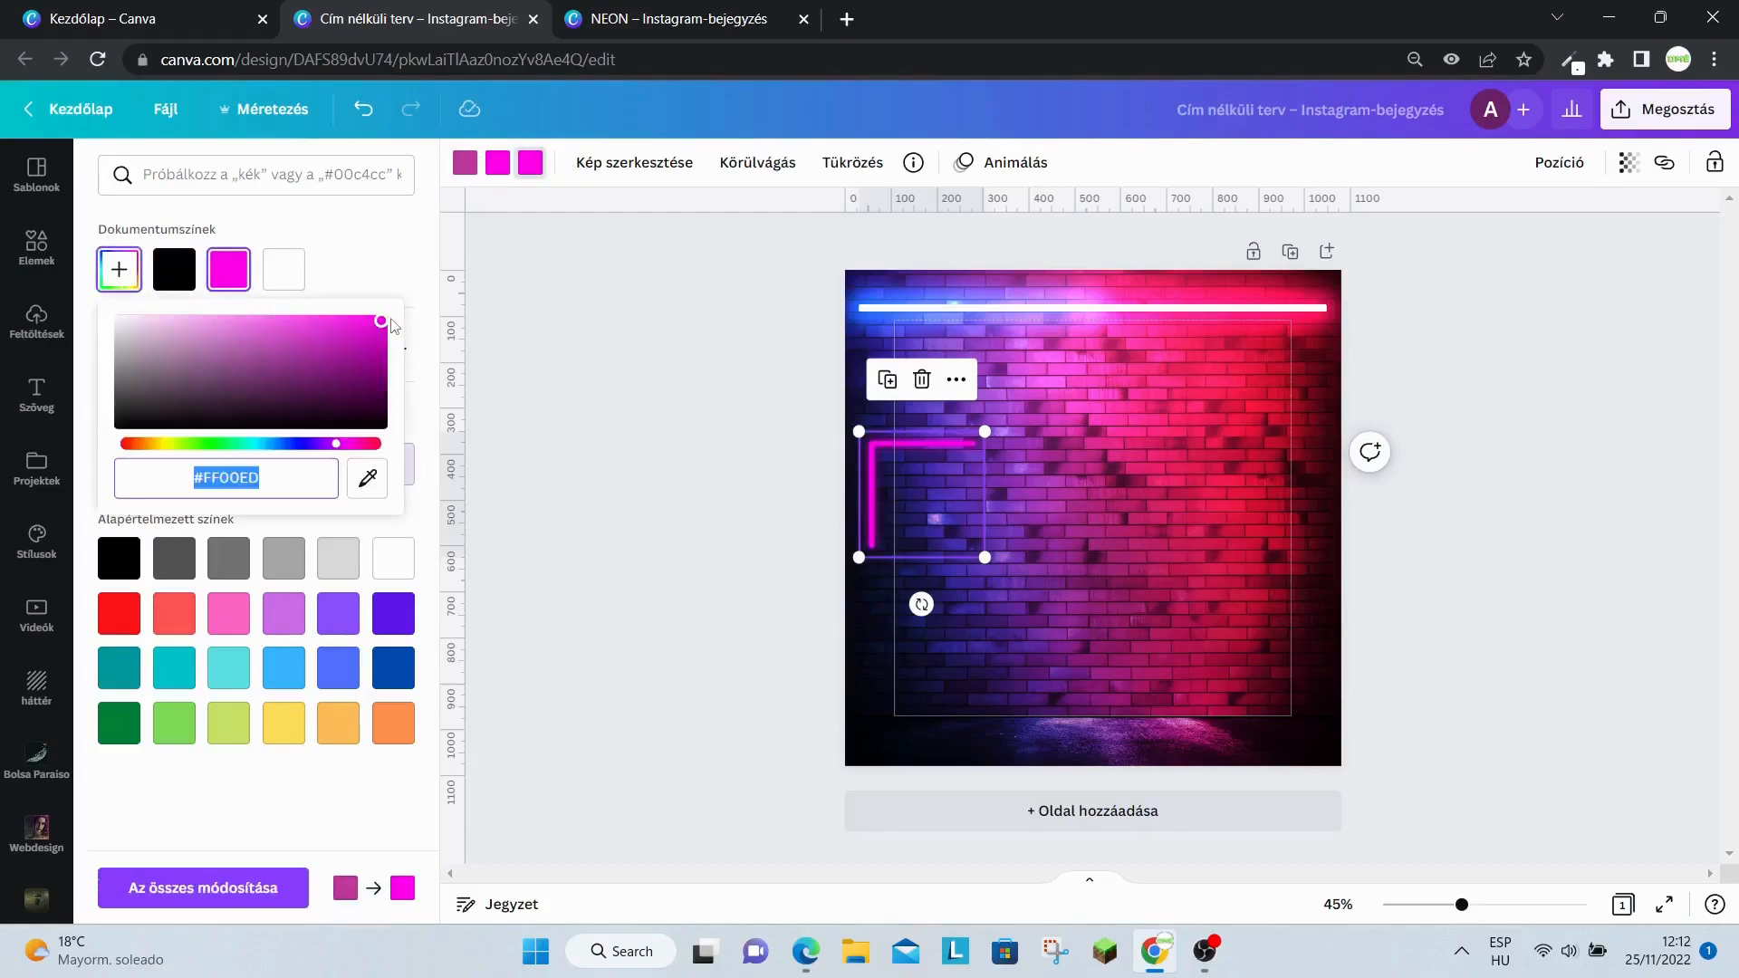
left_click_drag(381, 323, 246, 323)
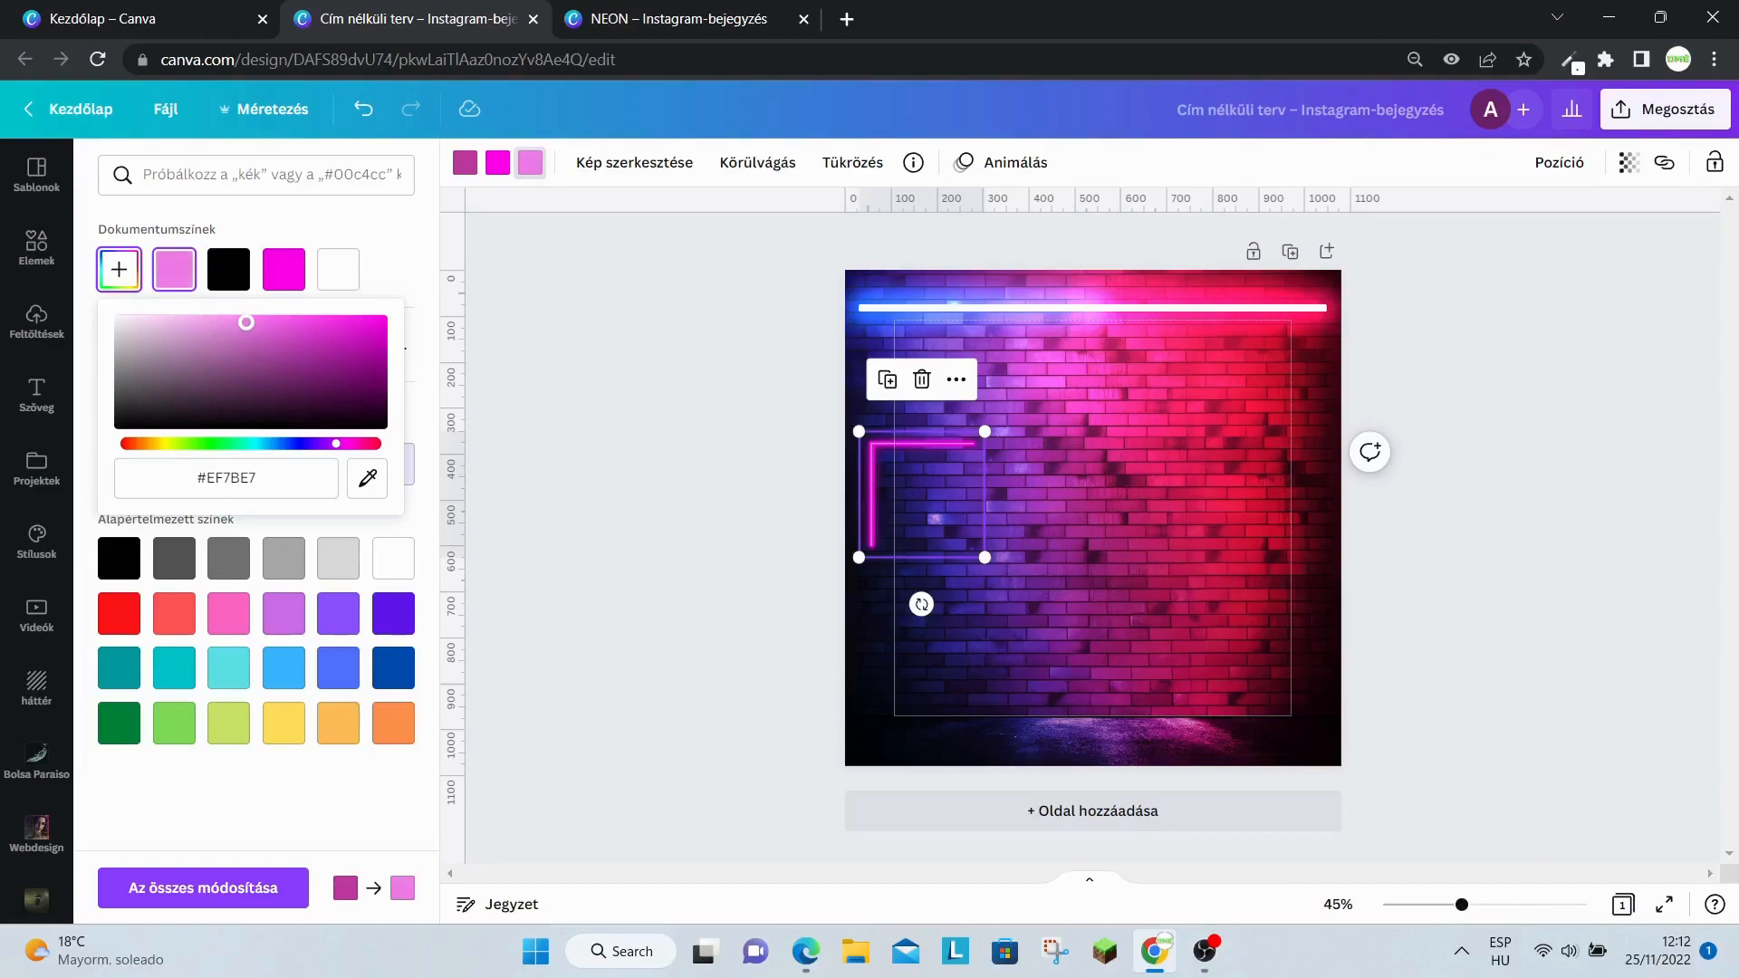
left_click(407, 280)
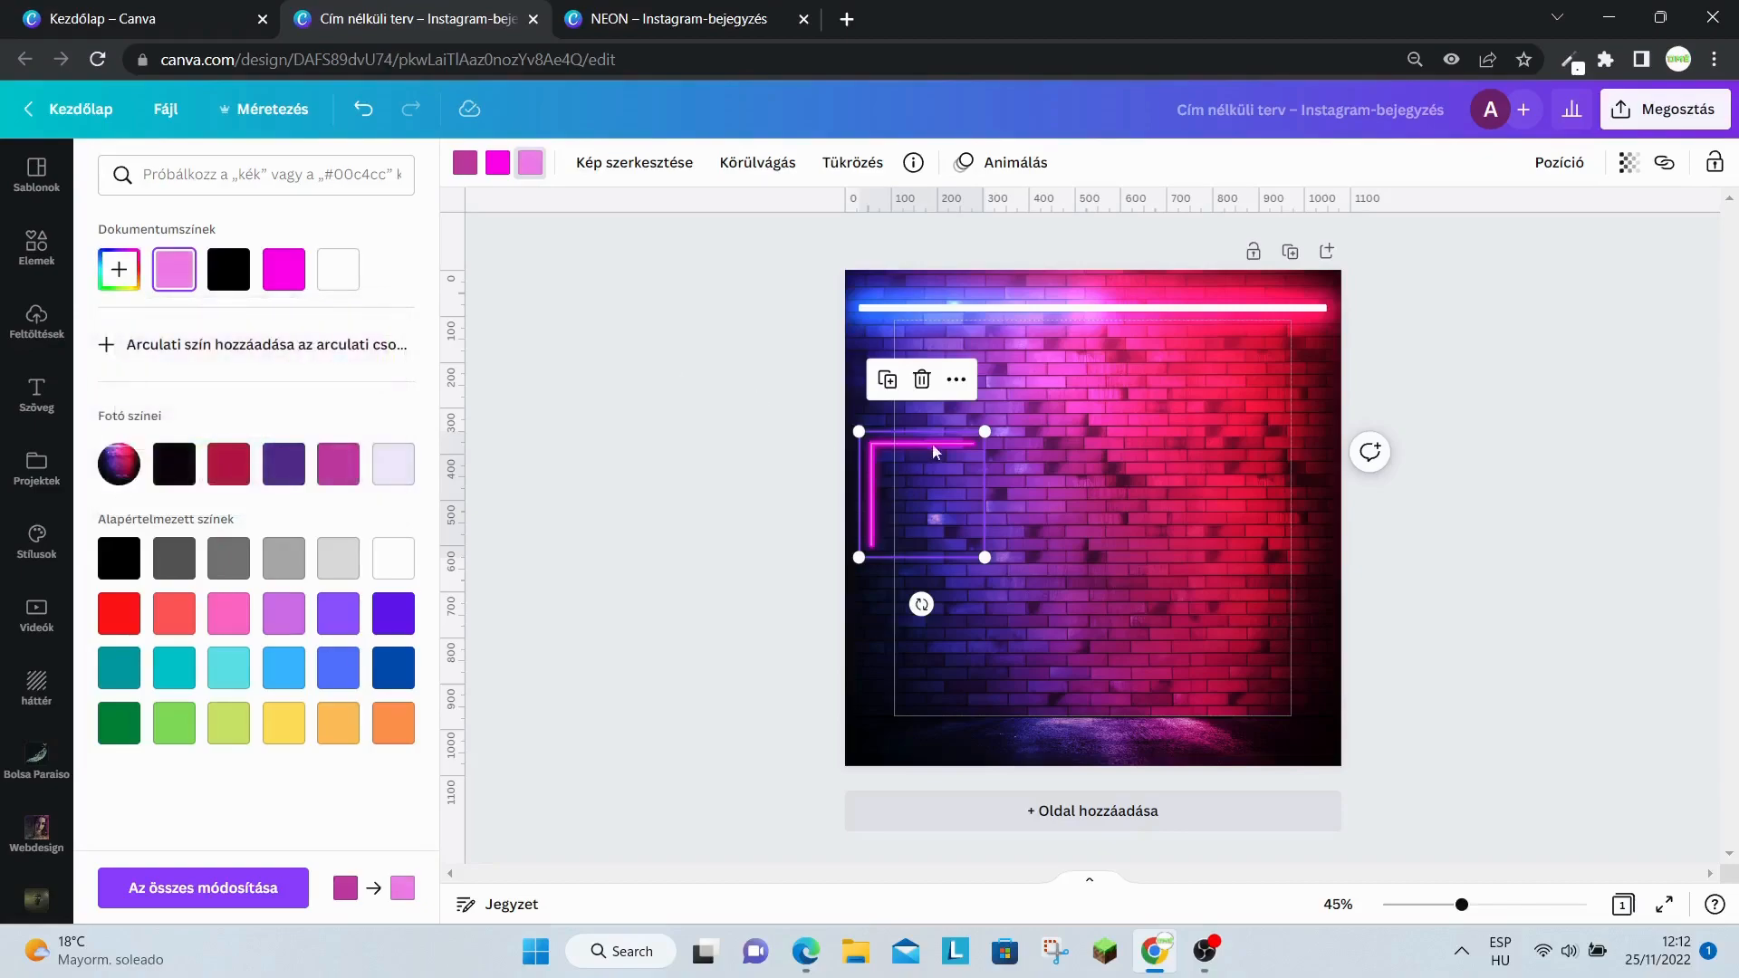
left_click(925, 446)
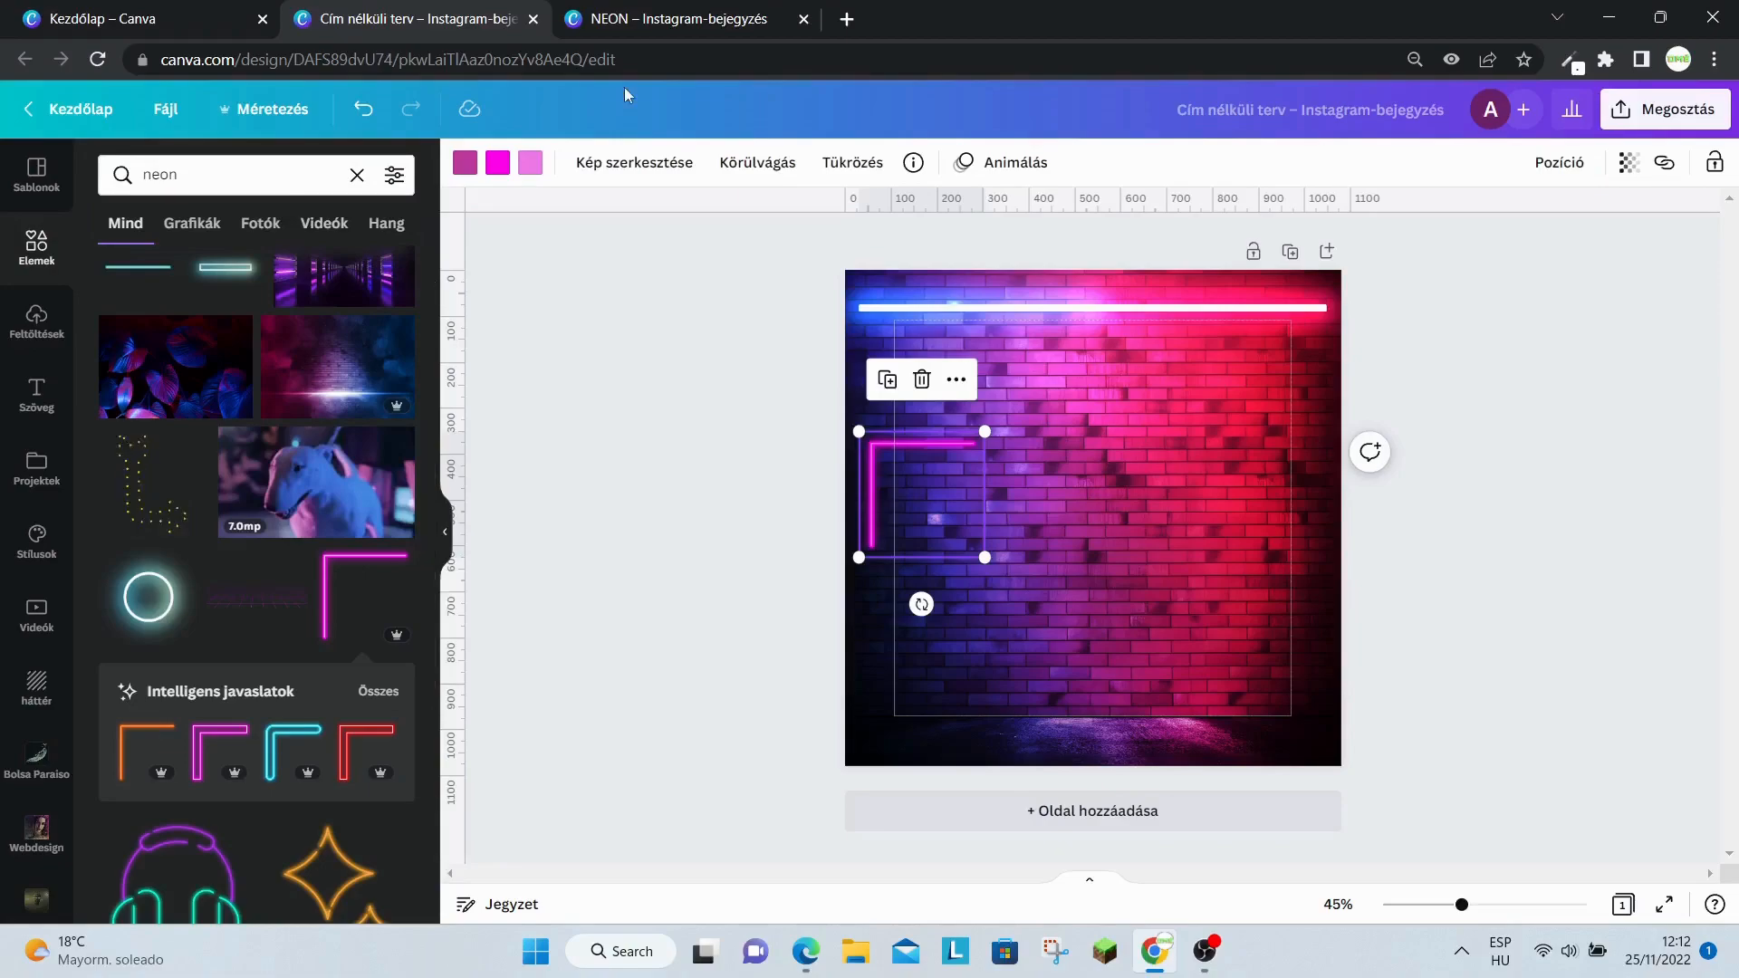
Add a heading reading NEON to the page and set its font to Lovelo Line.
left_click(36, 394)
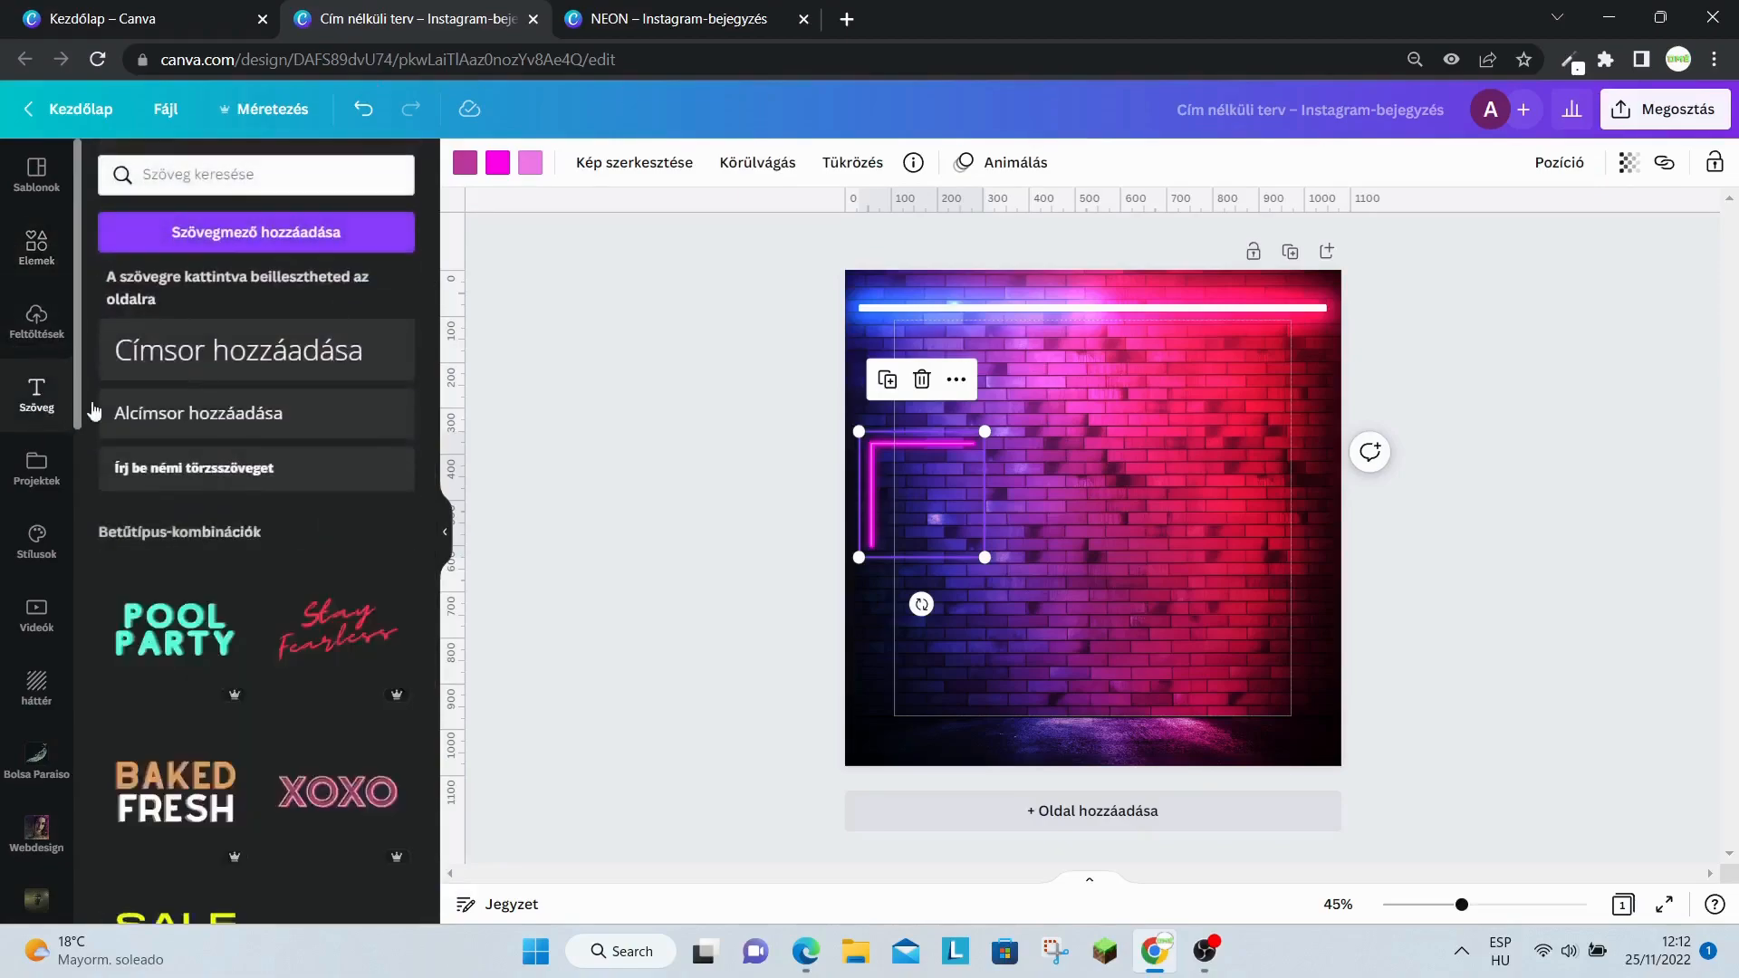
left_click(277, 376)
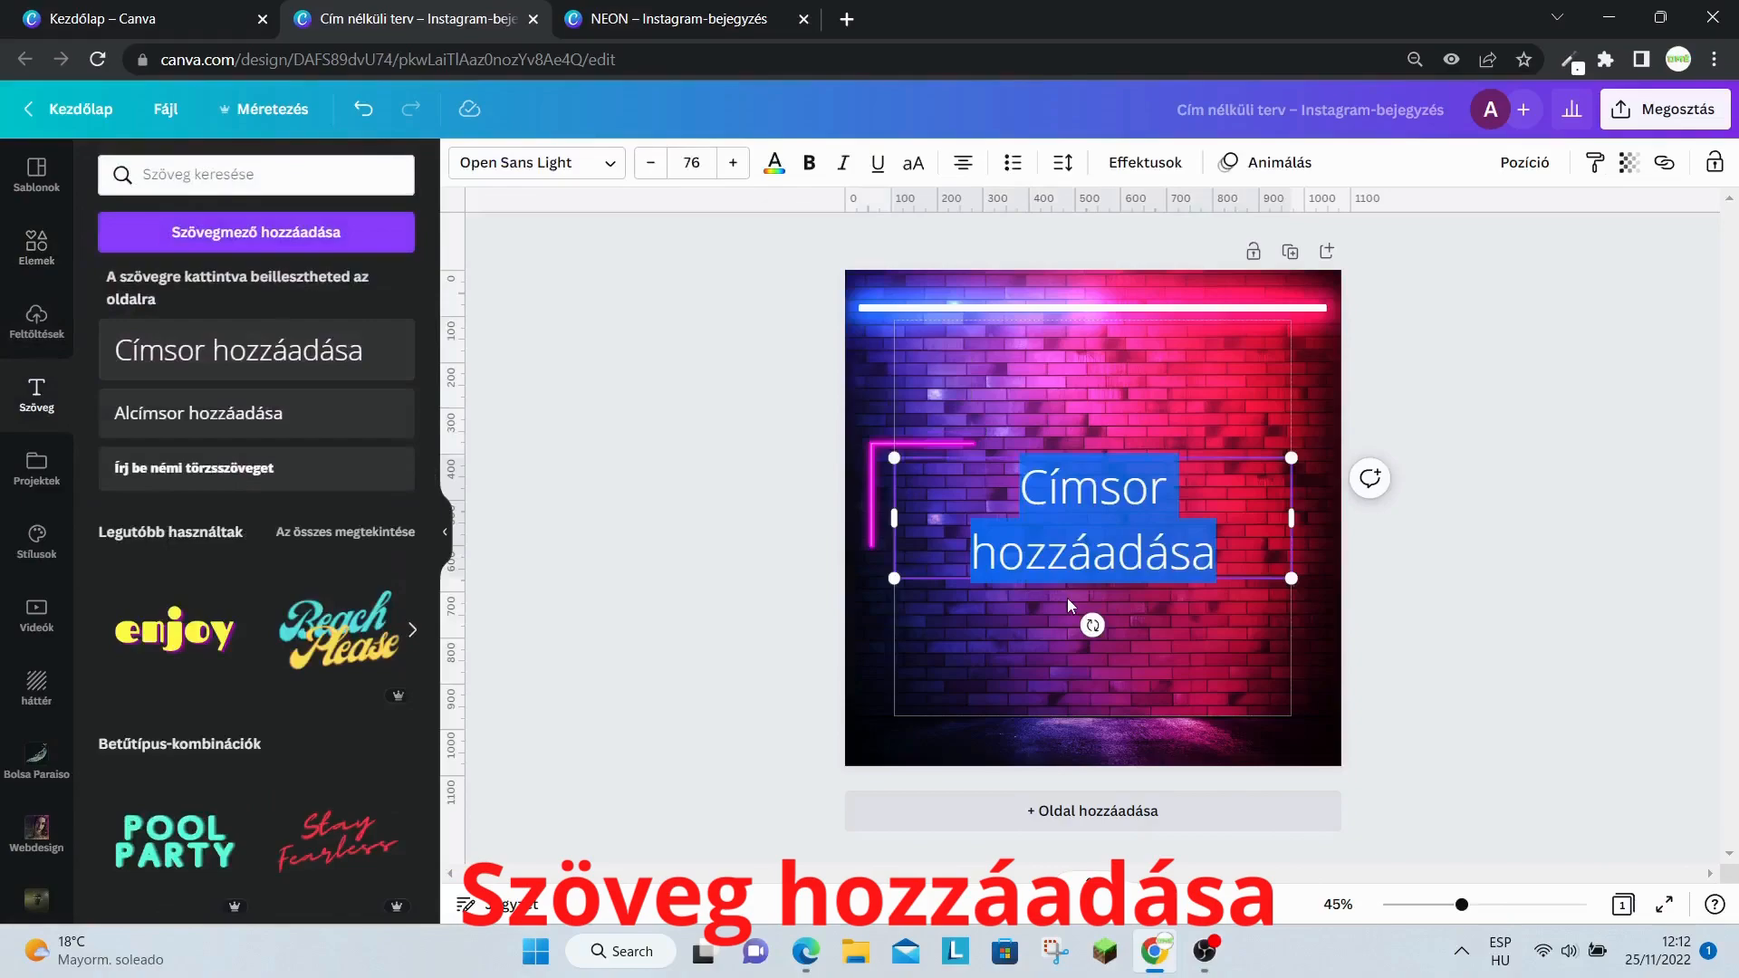
type("NEON")
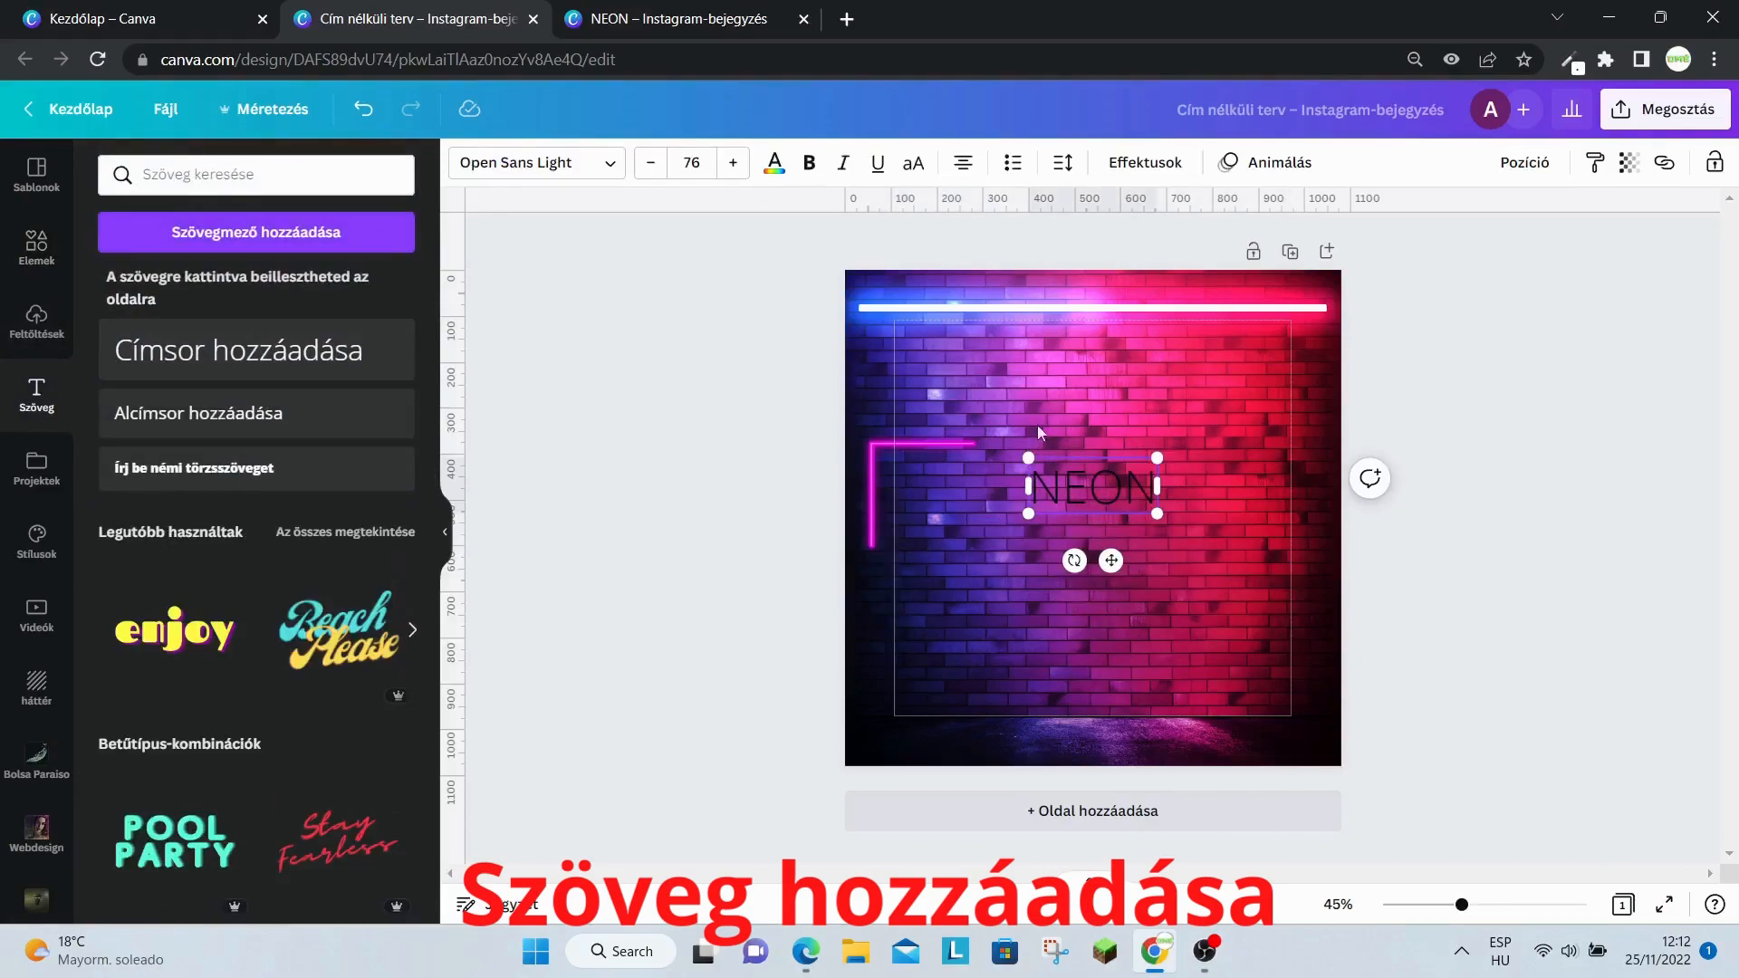
left_click(566, 174)
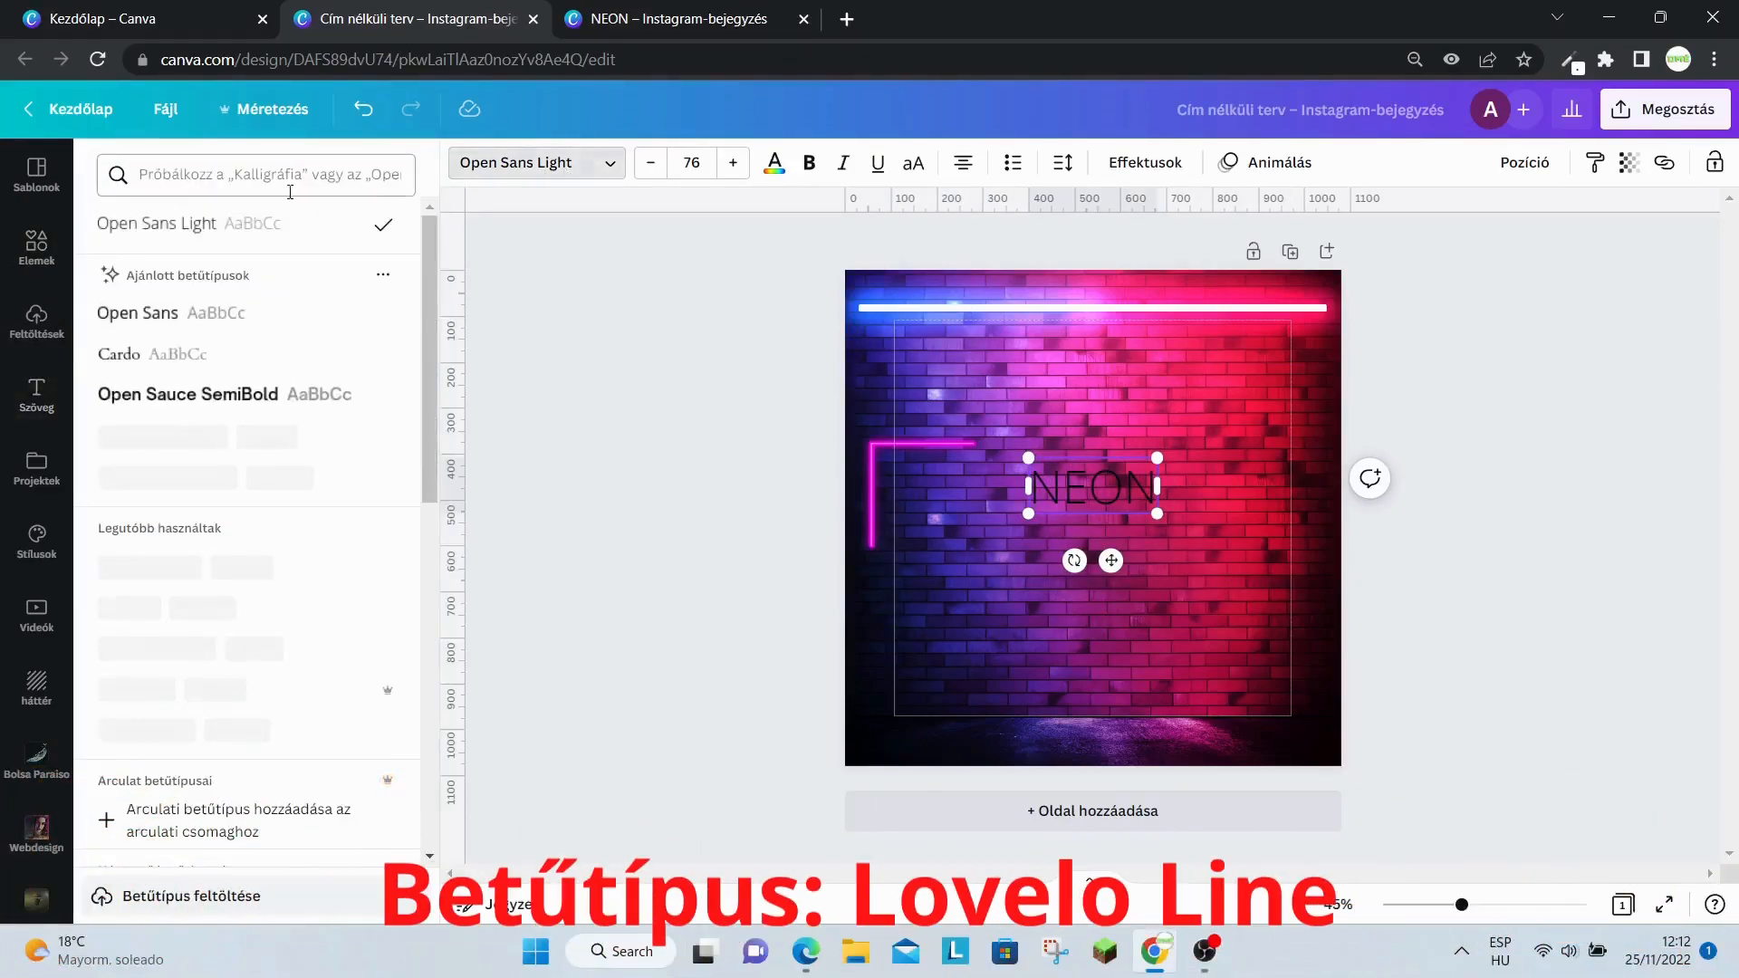
left_click(280, 177)
type("lovelo")
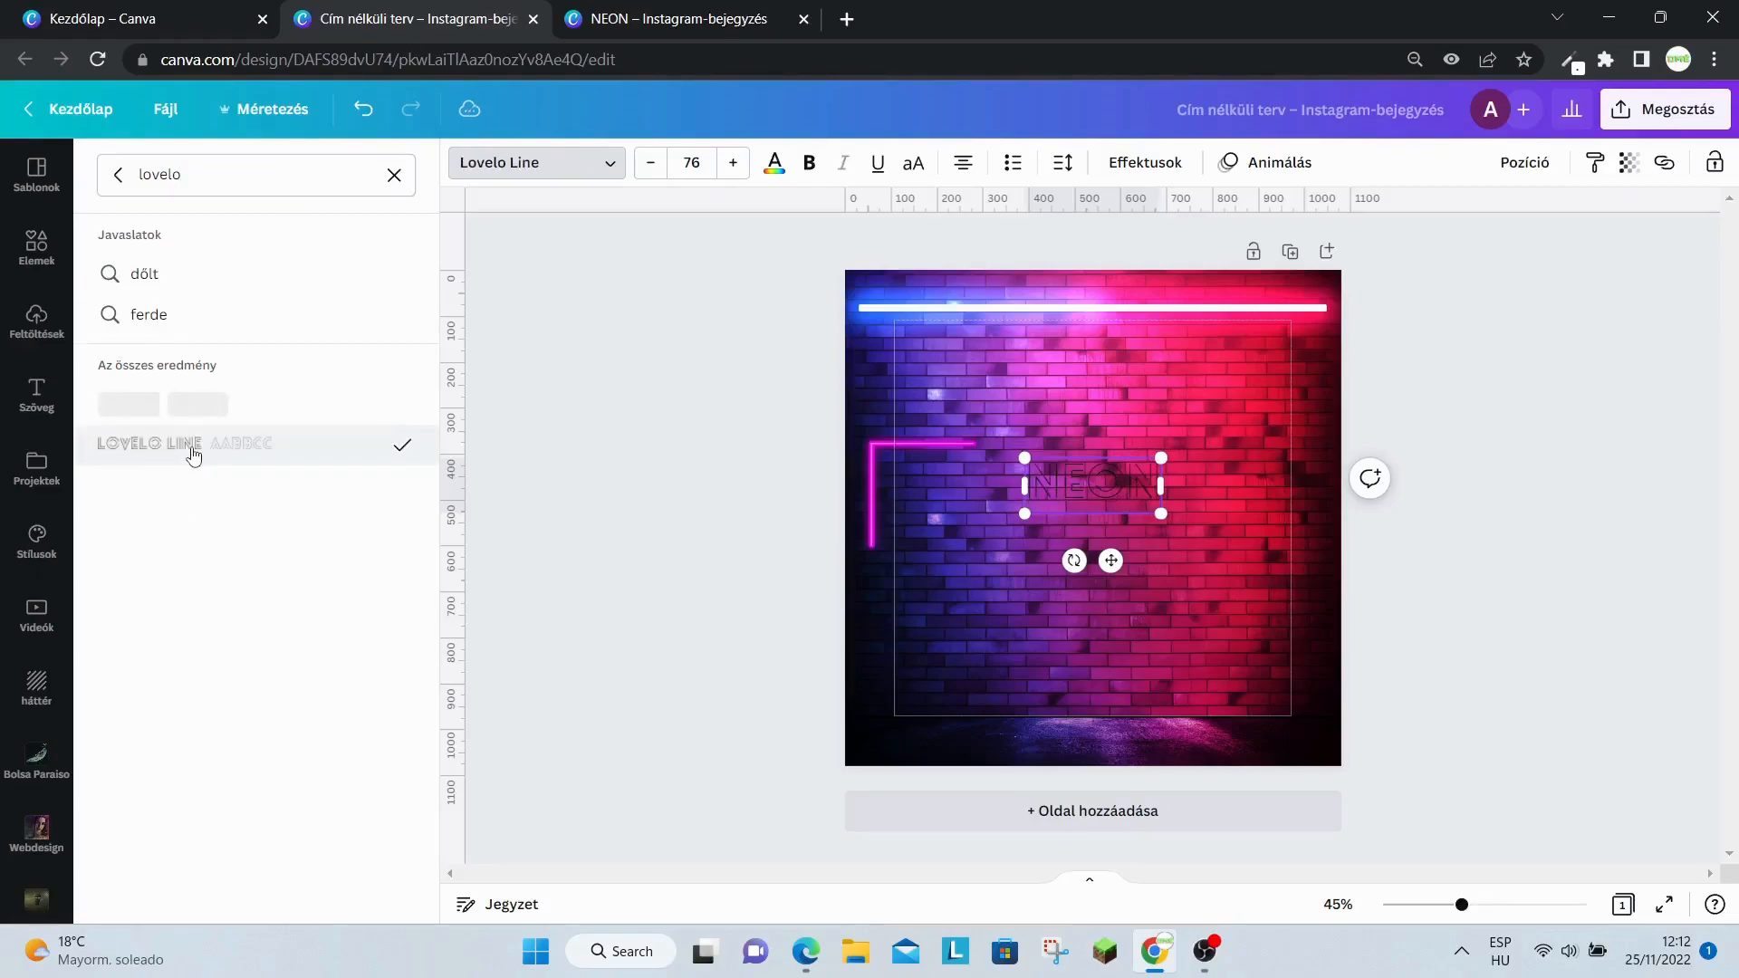
Enlarge the NEON text to size 249 and centre it horizontally so it spans nearly the full page width.
left_click_drag(1161, 457, 1344, 391)
left_click_drag(1209, 418, 1048, 587)
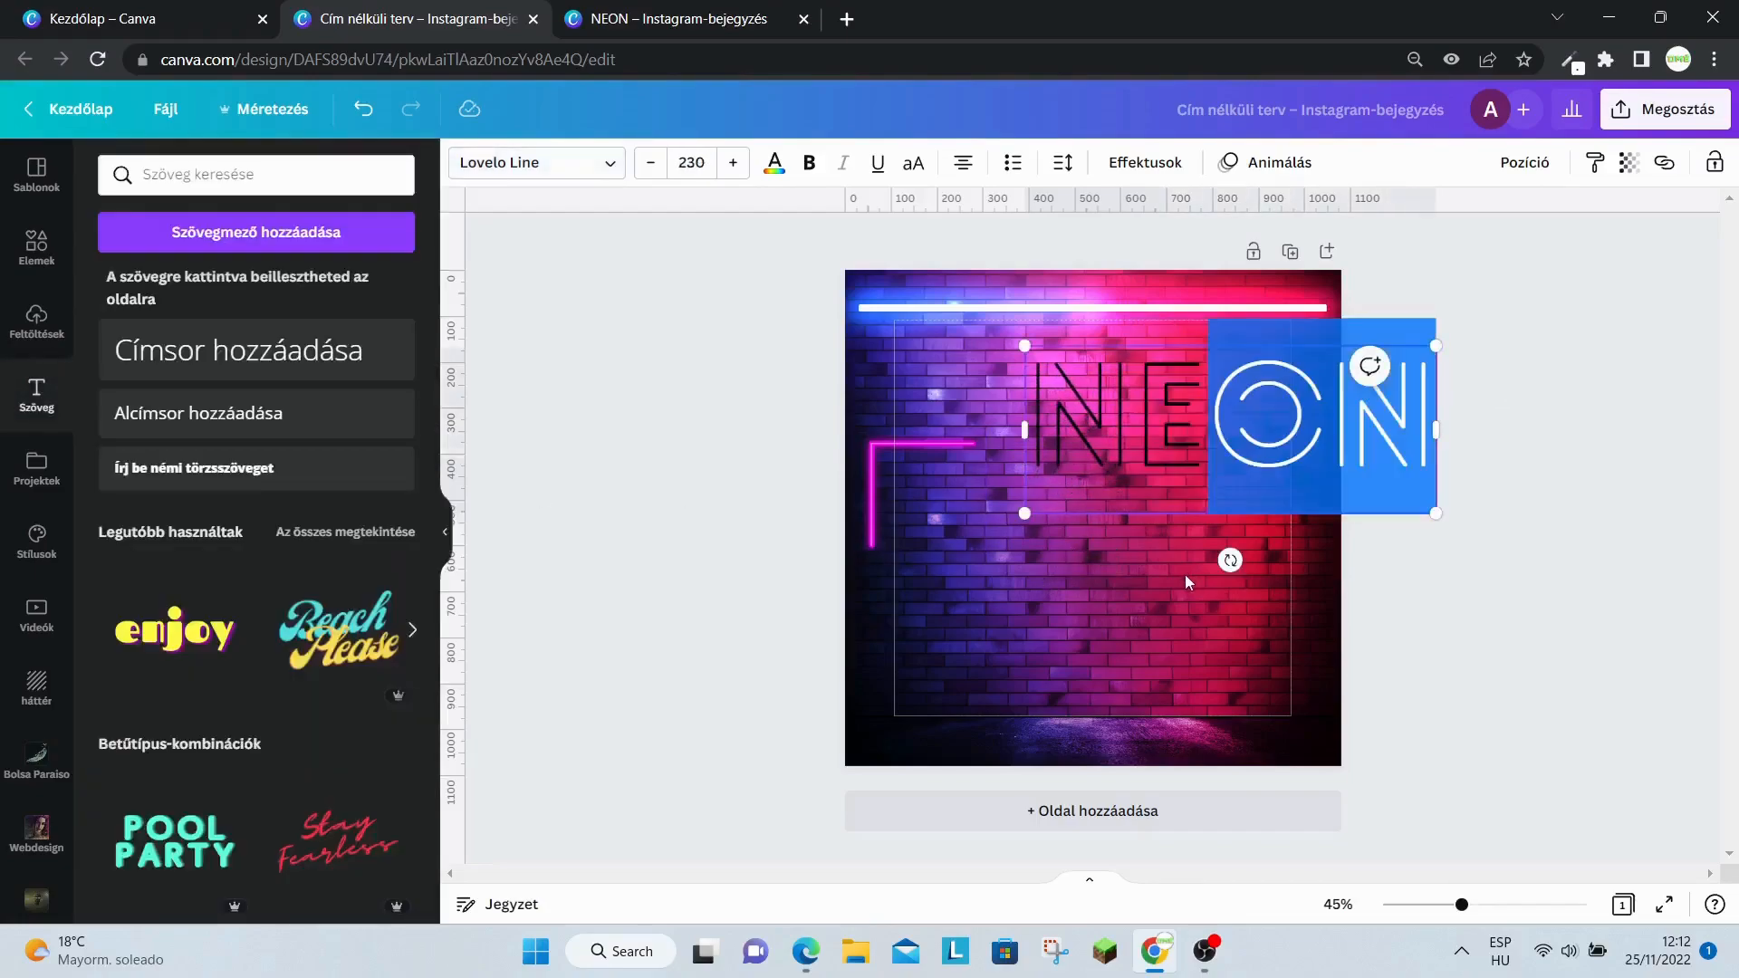
left_click(1188, 582)
left_click_drag(1209, 418, 1073, 520)
left_click_drag(1304, 619, 1345, 634)
left_click_drag(1157, 564, 1136, 559)
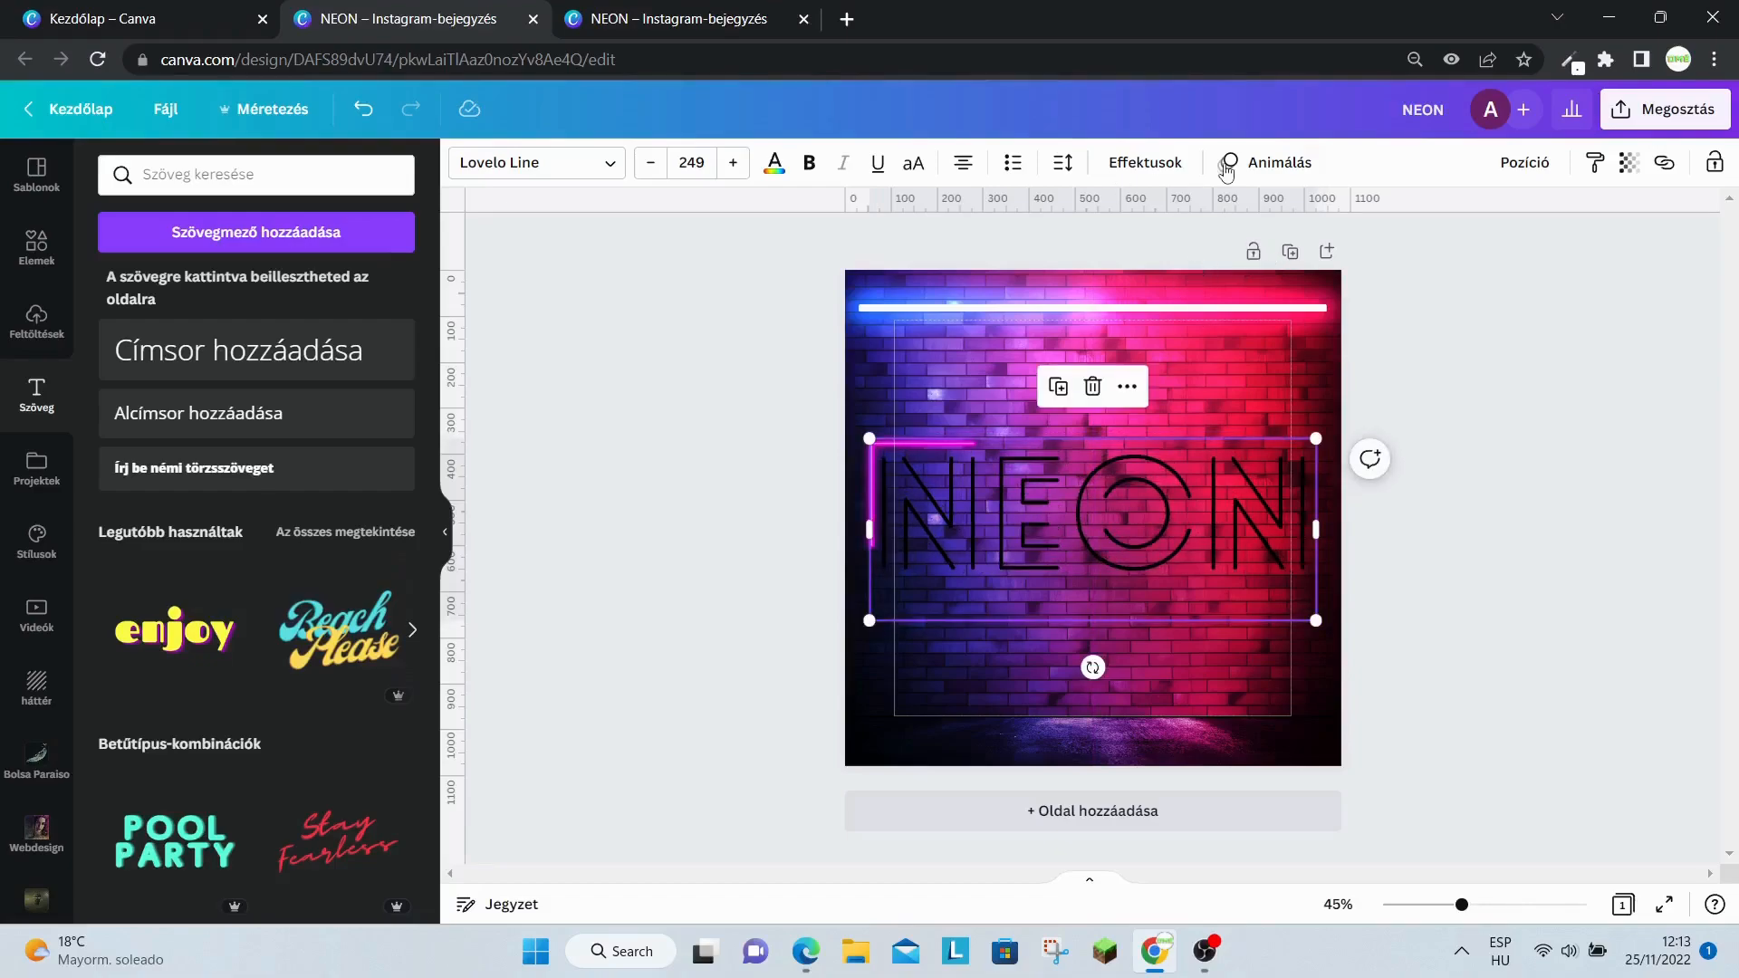
Apply the Neon text effect at intensity 100 to the NEON text and colour it with the bright magenta document colour.
left_click(1226, 168)
left_click(1176, 168)
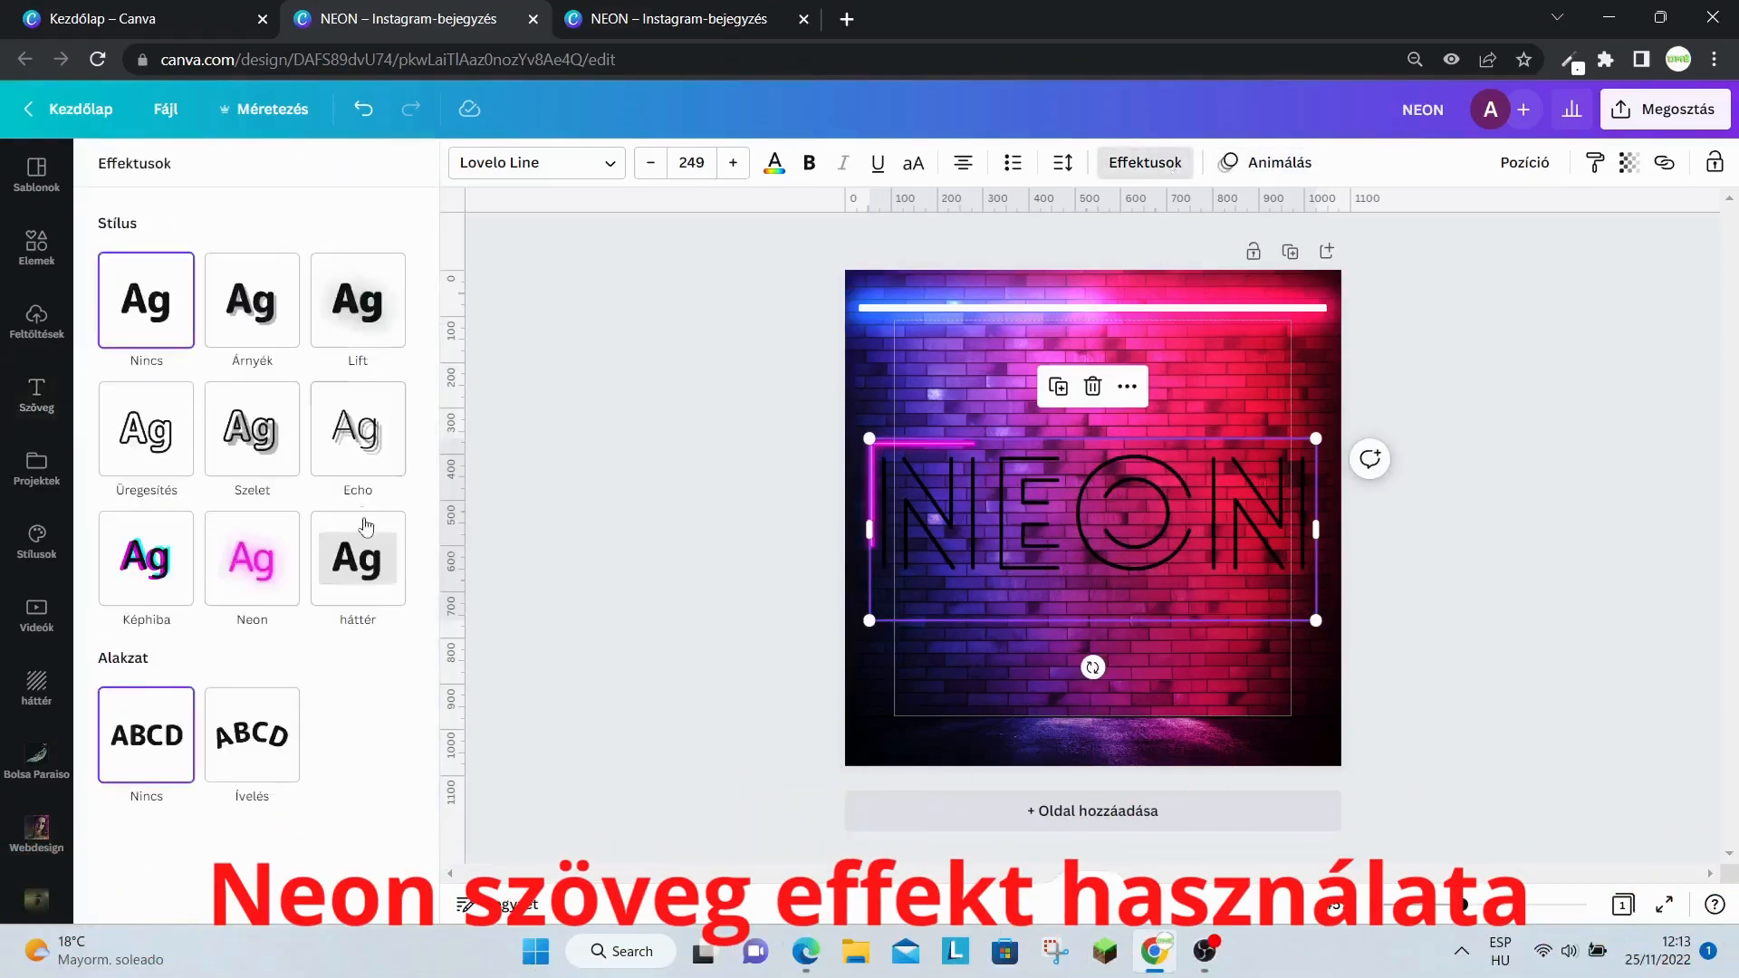
left_click(258, 579)
left_click_drag(253, 686, 537, 703)
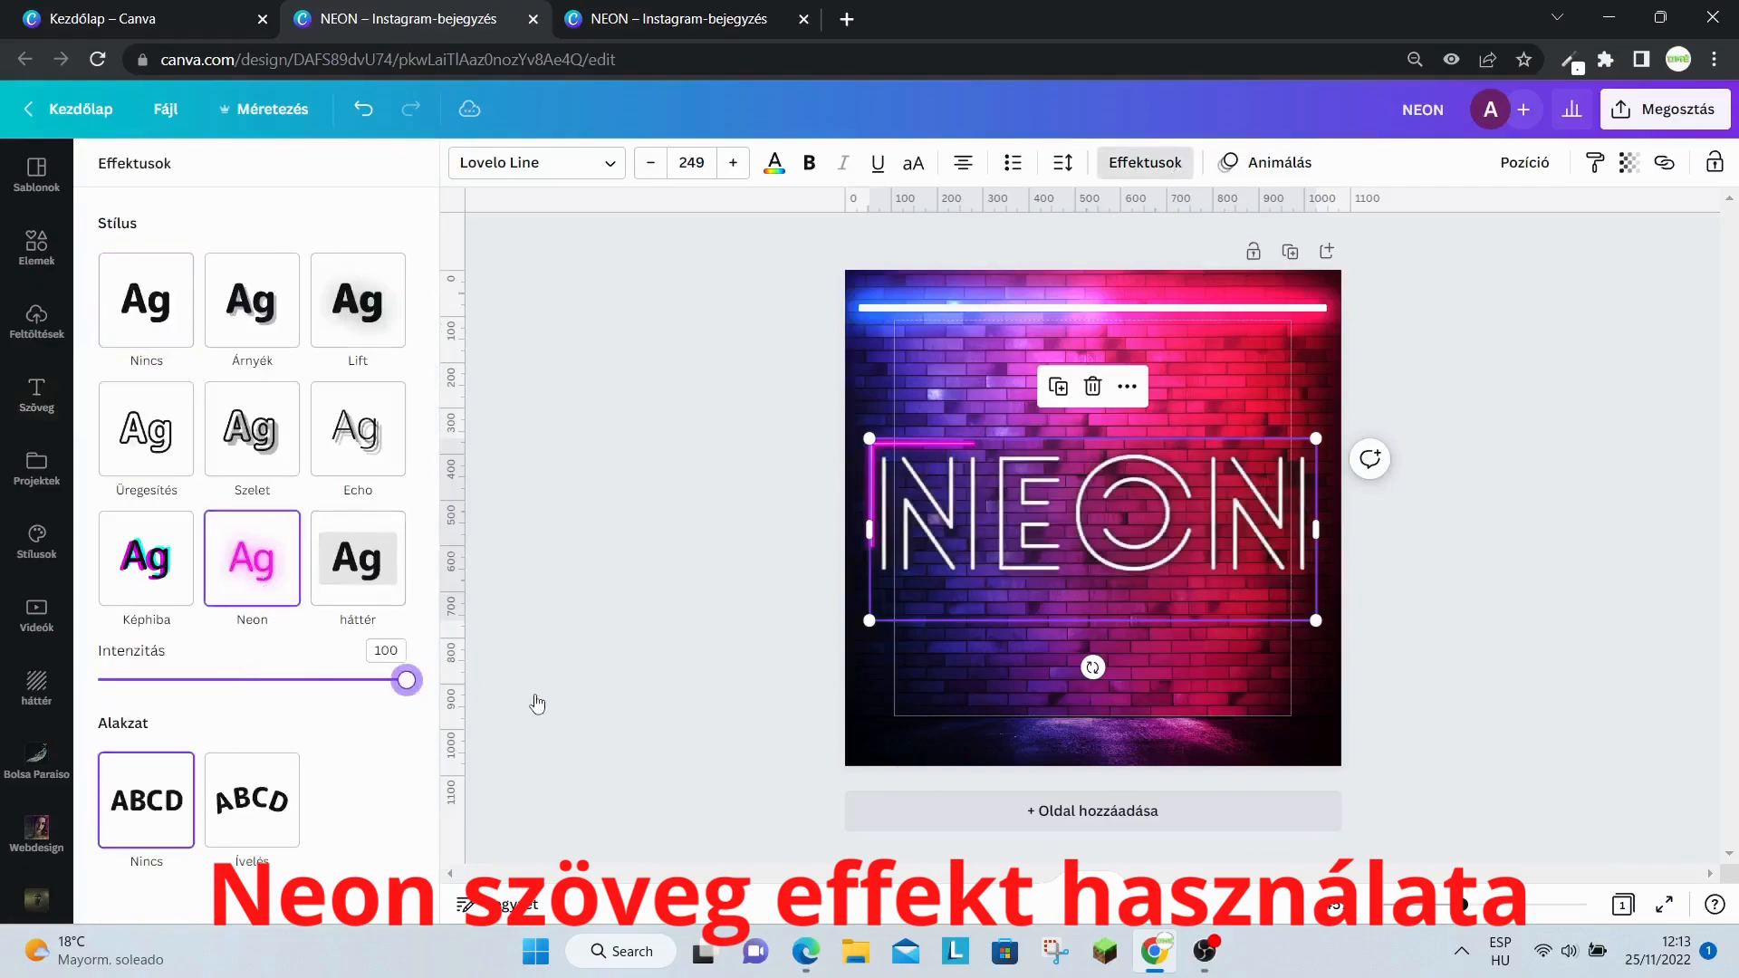
left_click(775, 165)
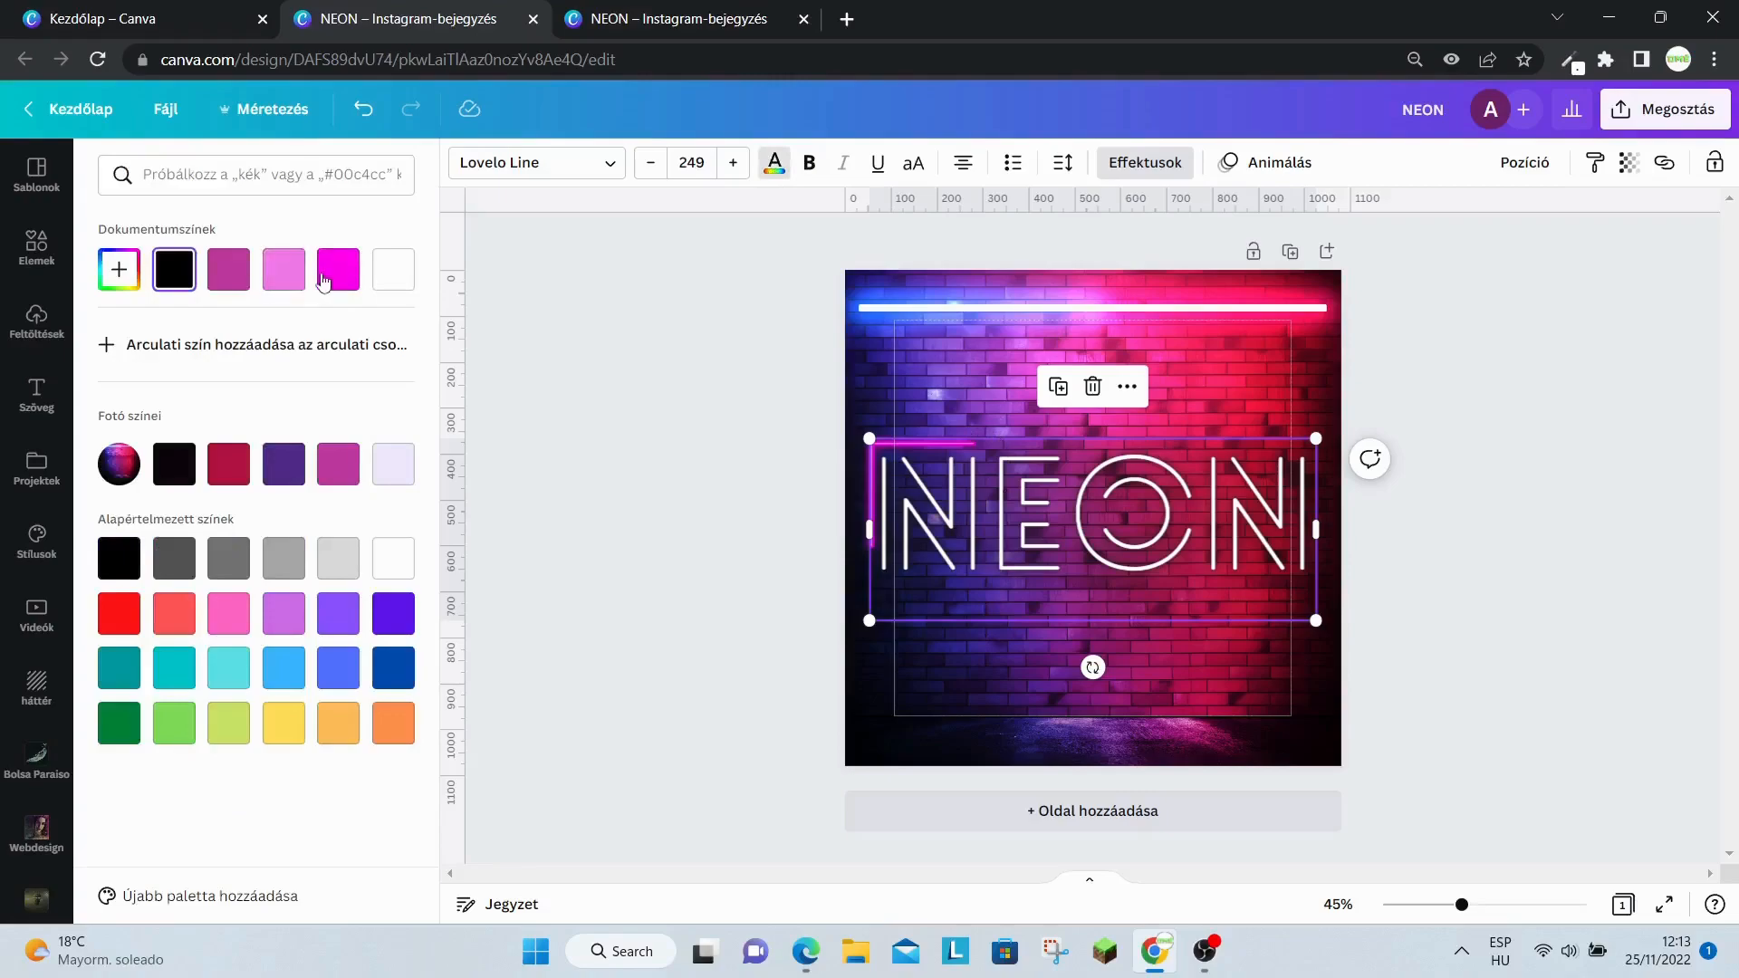
left_click(326, 281)
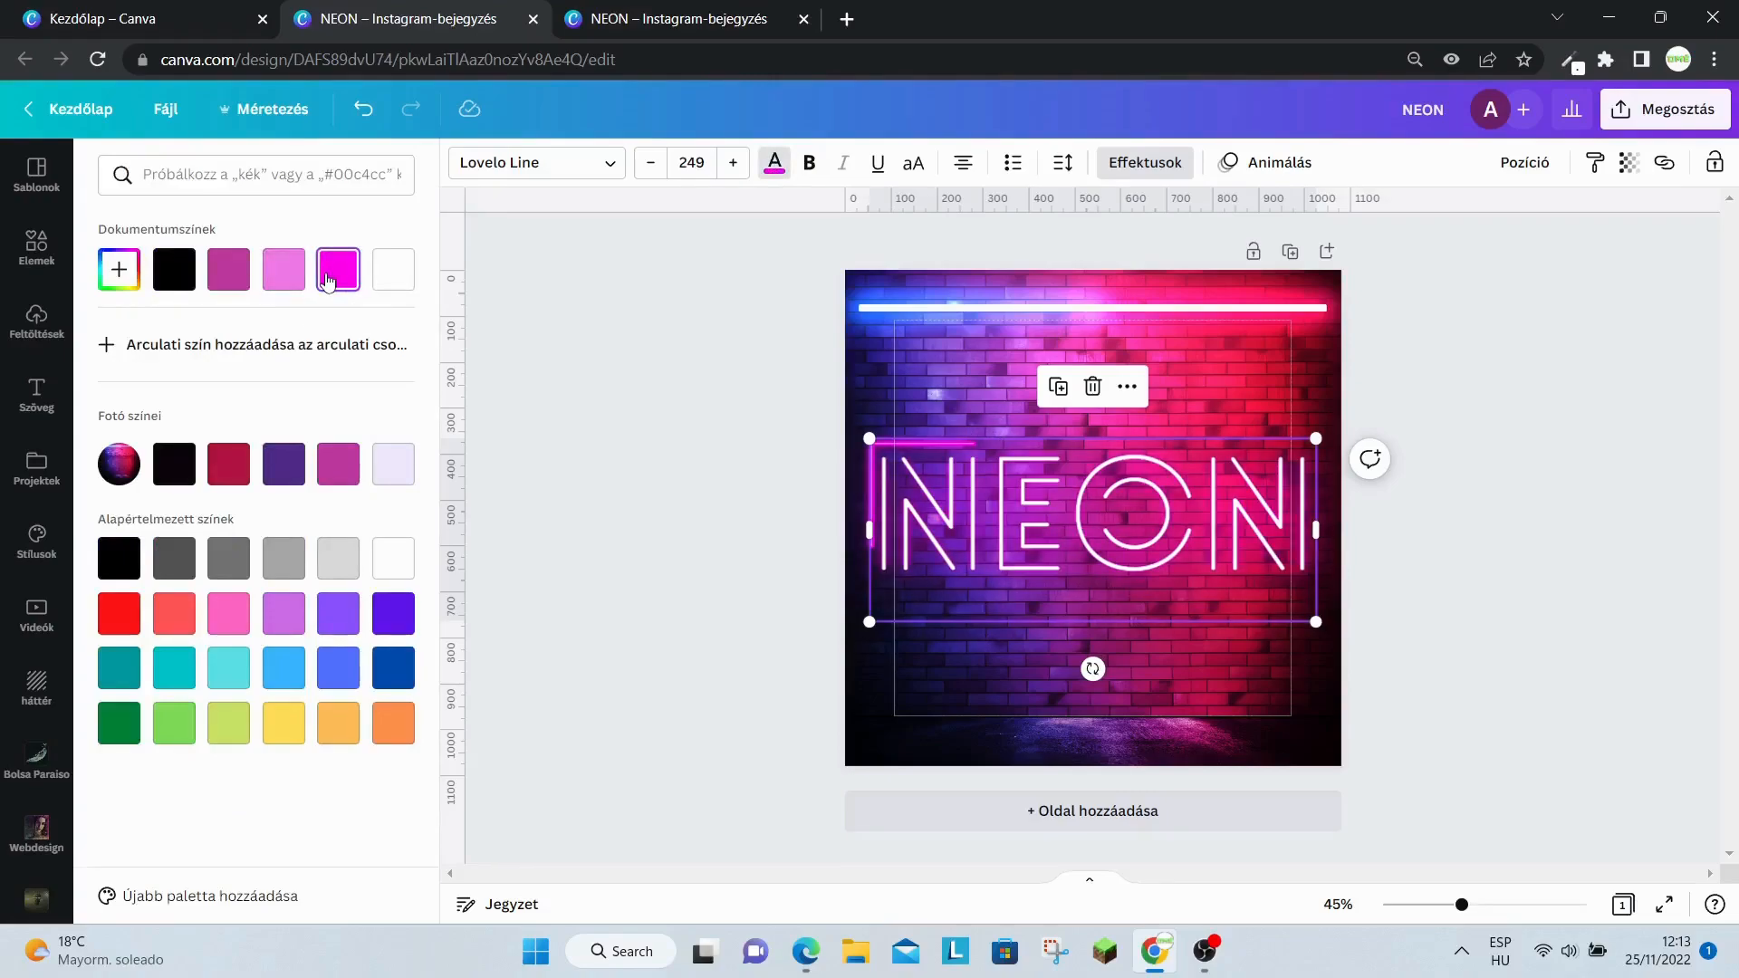
left_click(1678, 480)
Enlarge the neon corner graphic slightly and reposition the NEON text so the corner frames the upper left of its first letter.
left_click(930, 497)
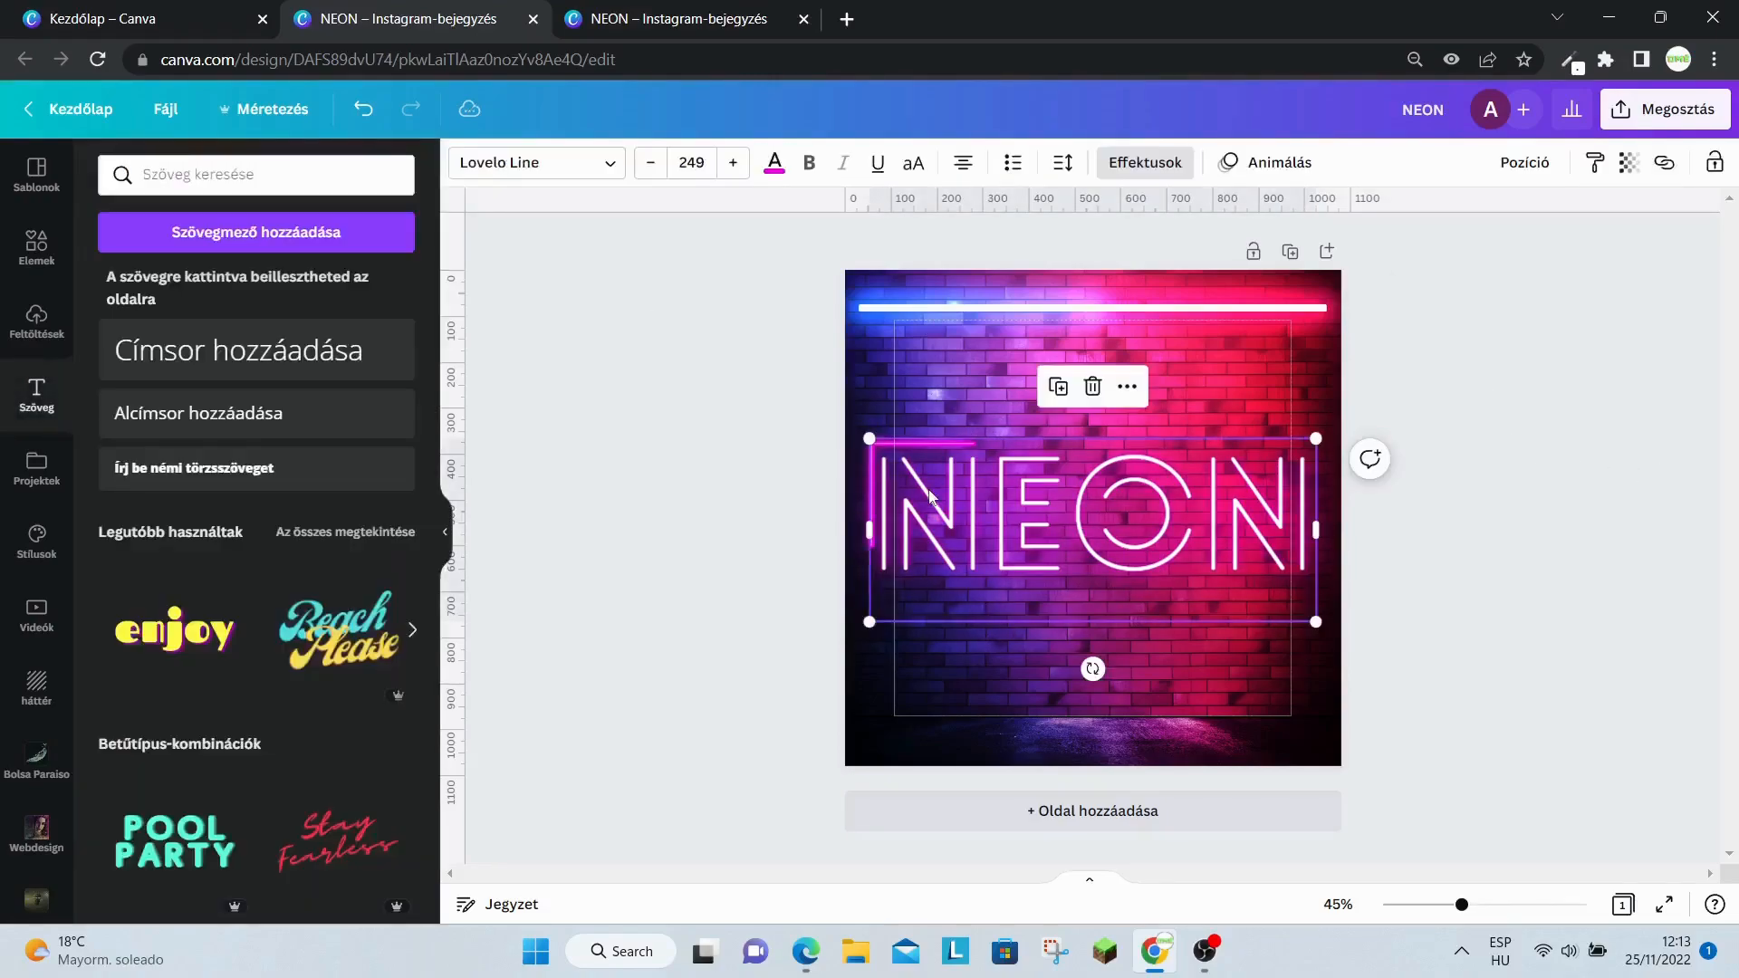
left_click(911, 397)
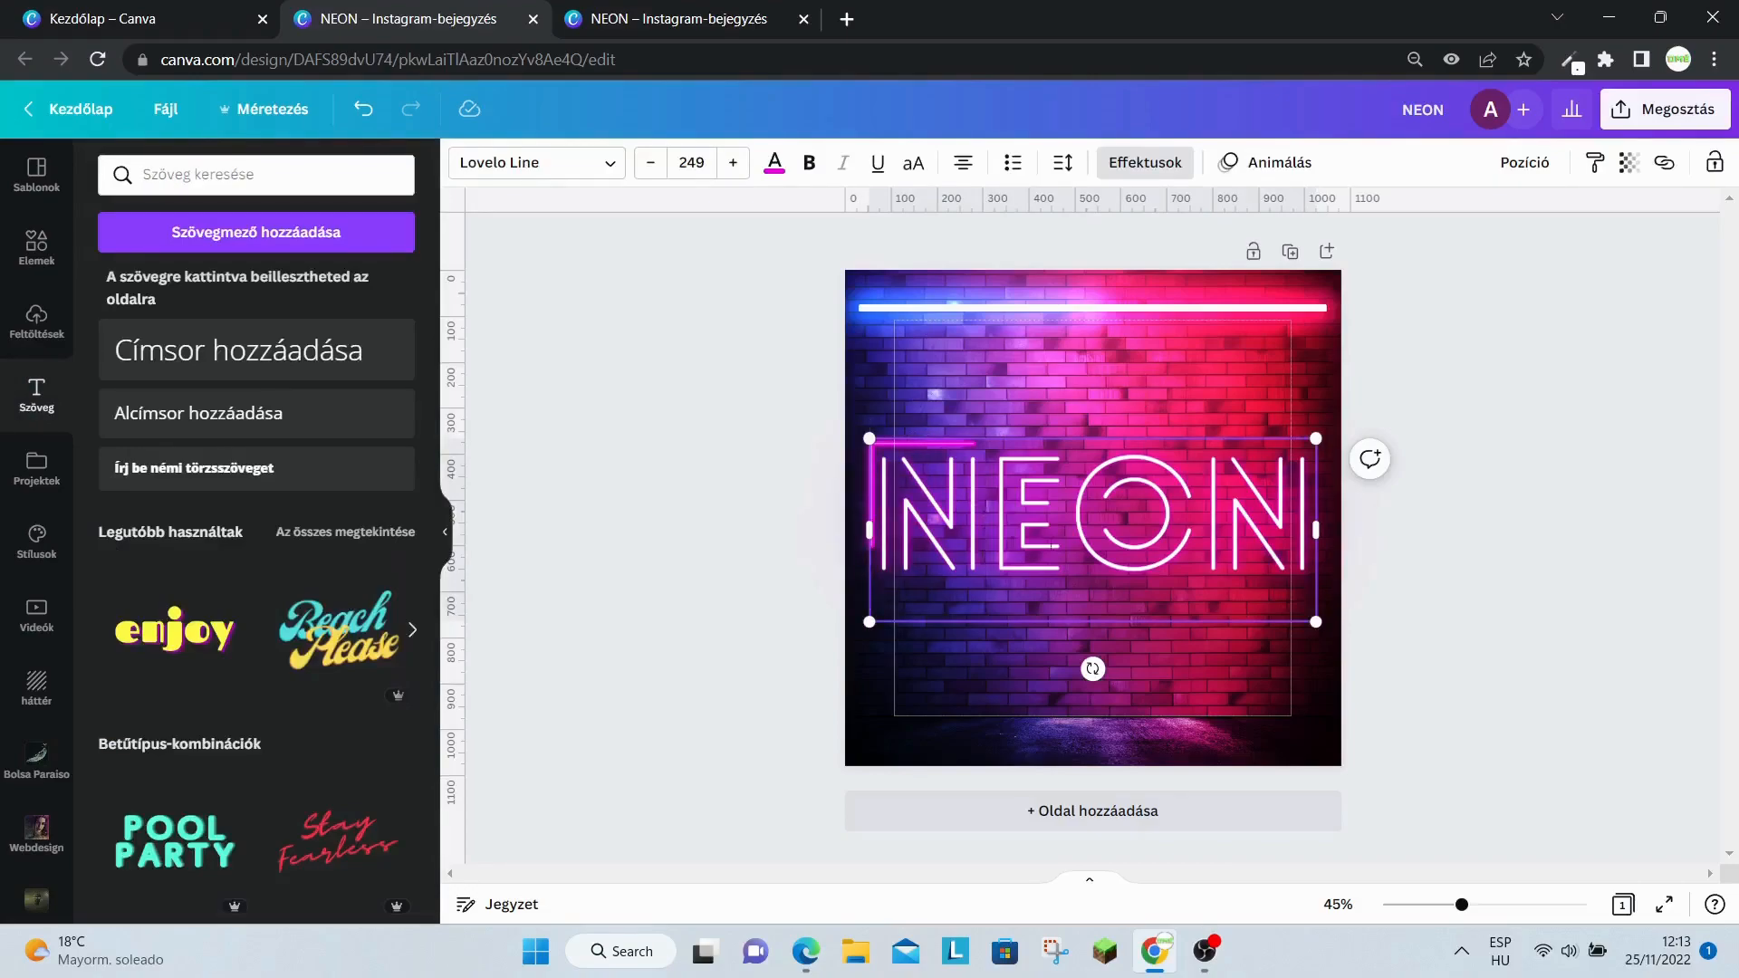
left_click(1137, 396)
left_click_drag(1116, 507, 1106, 601)
left_click(970, 444)
mouse_move(981, 432)
left_mouse_down()
mouse_move(1030, 386)
mouse_move(948, 427)
left_mouse_up()
left_click_drag(1032, 629, 1041, 510)
left_click(1177, 670)
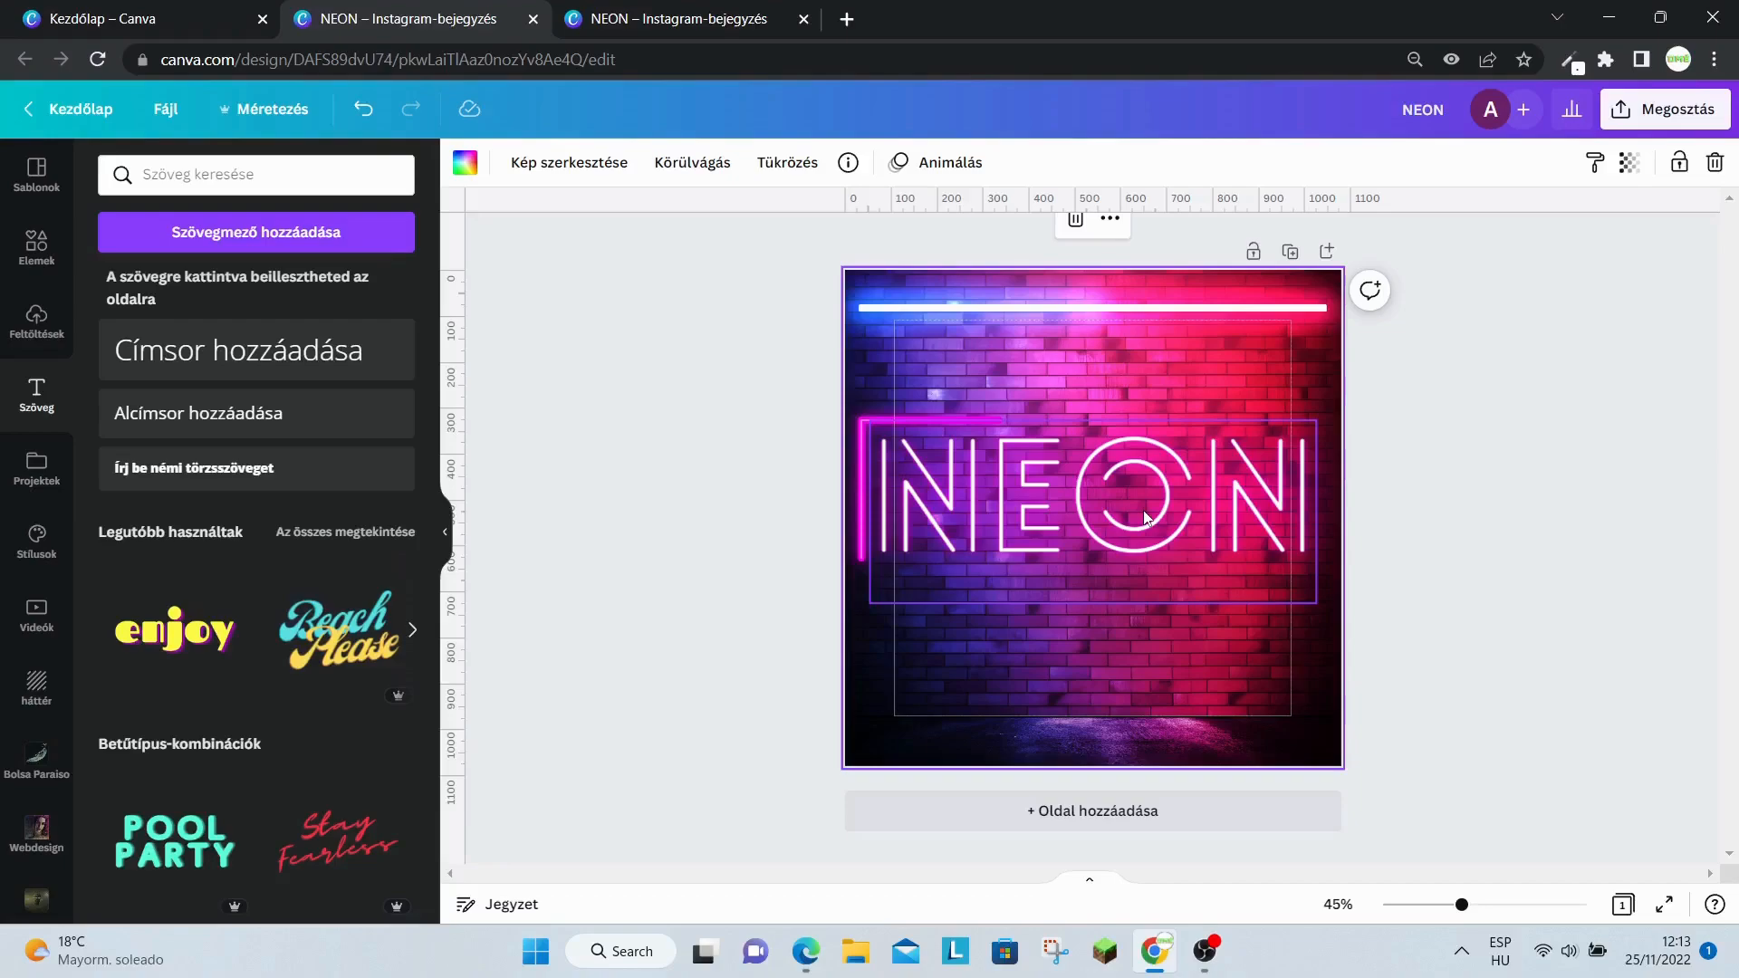
Duplicate the NEON text and give the copy the hollow effect (Üregesítés) with thickness 80.
left_click(1109, 509)
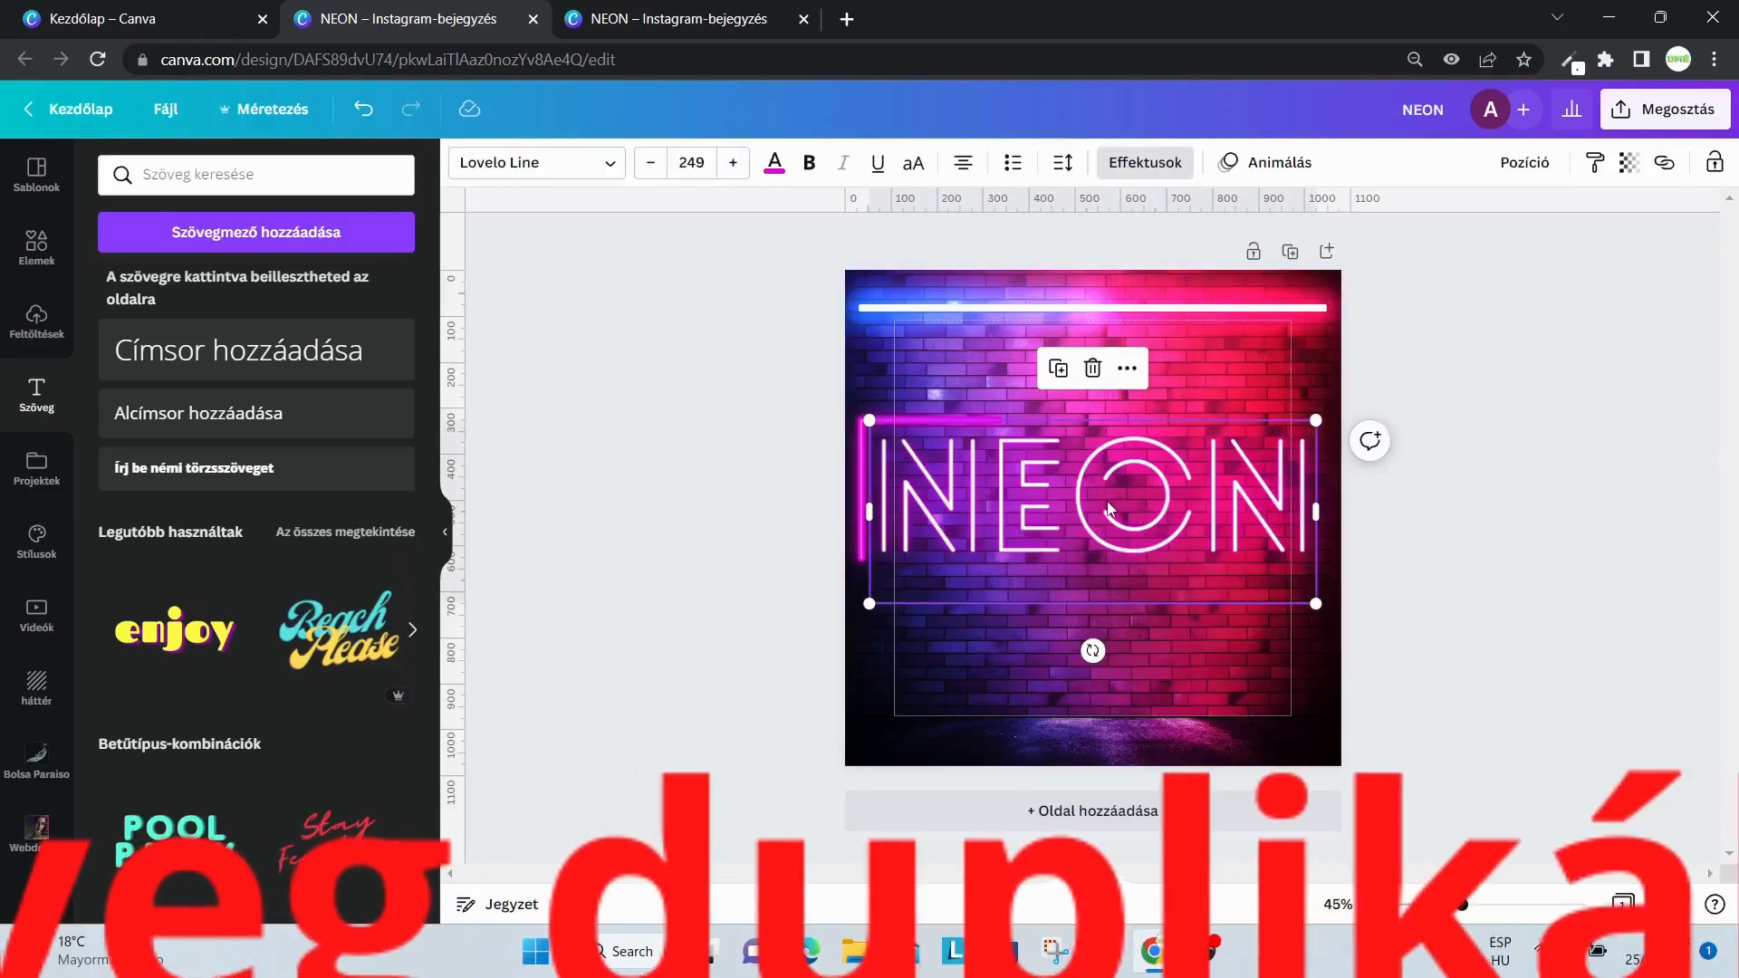
key("ctrl+d")
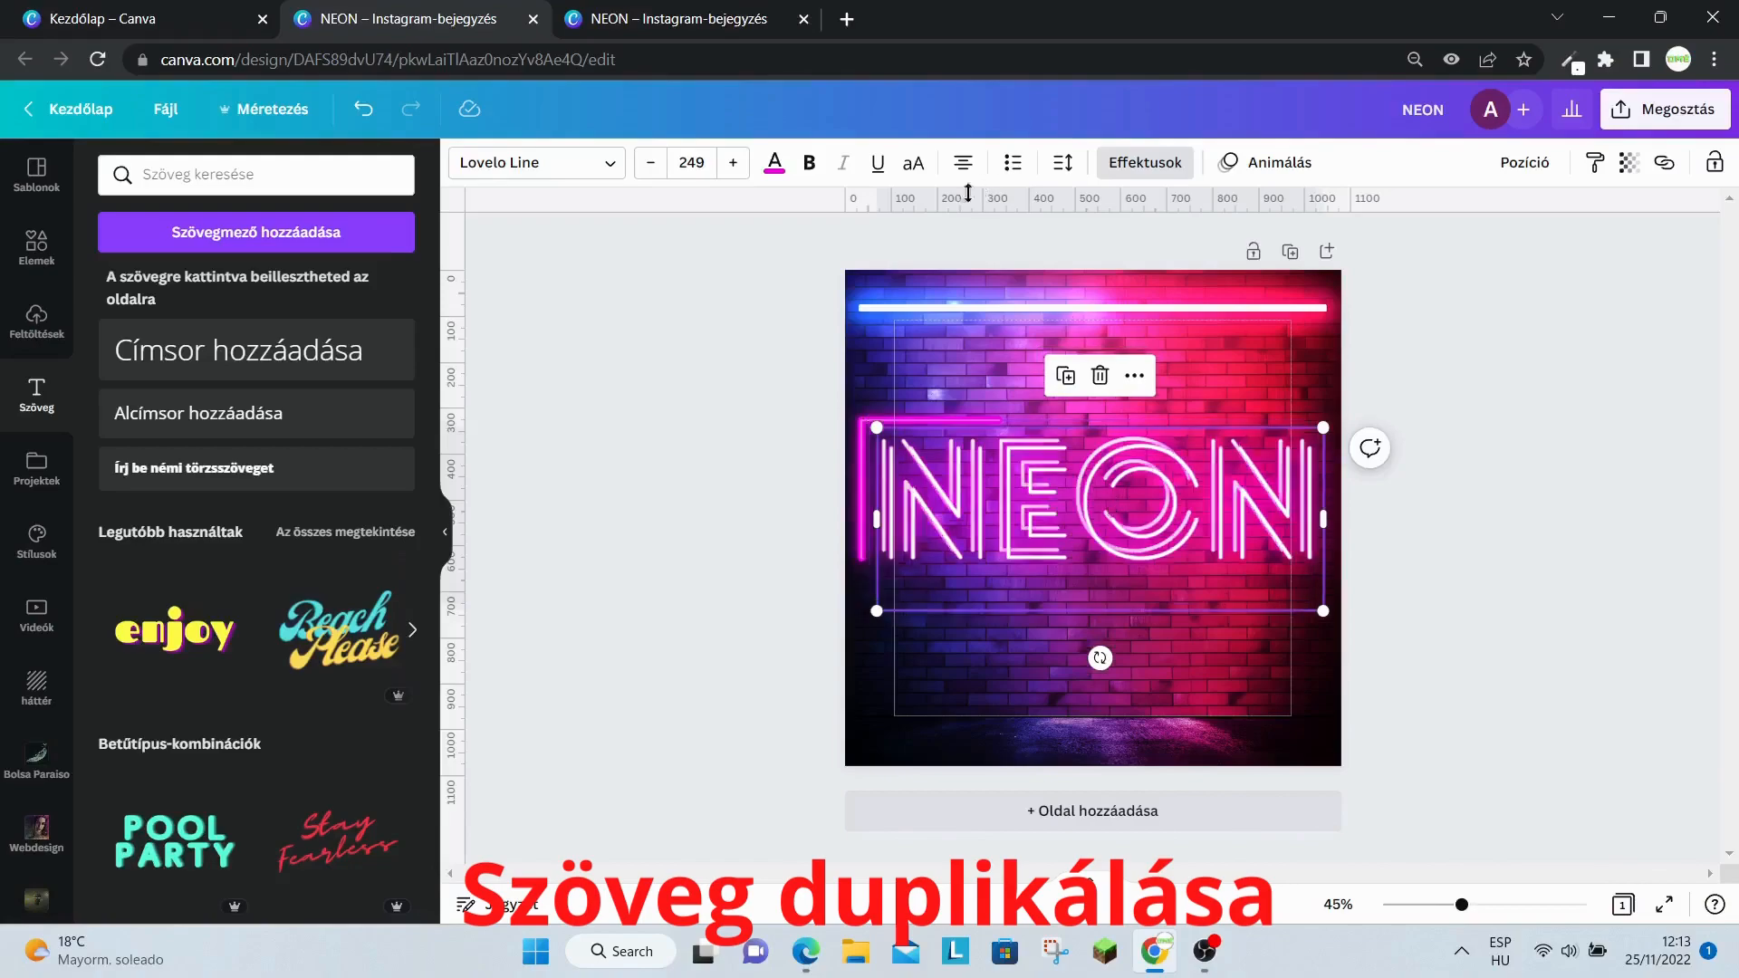
left_click(1145, 162)
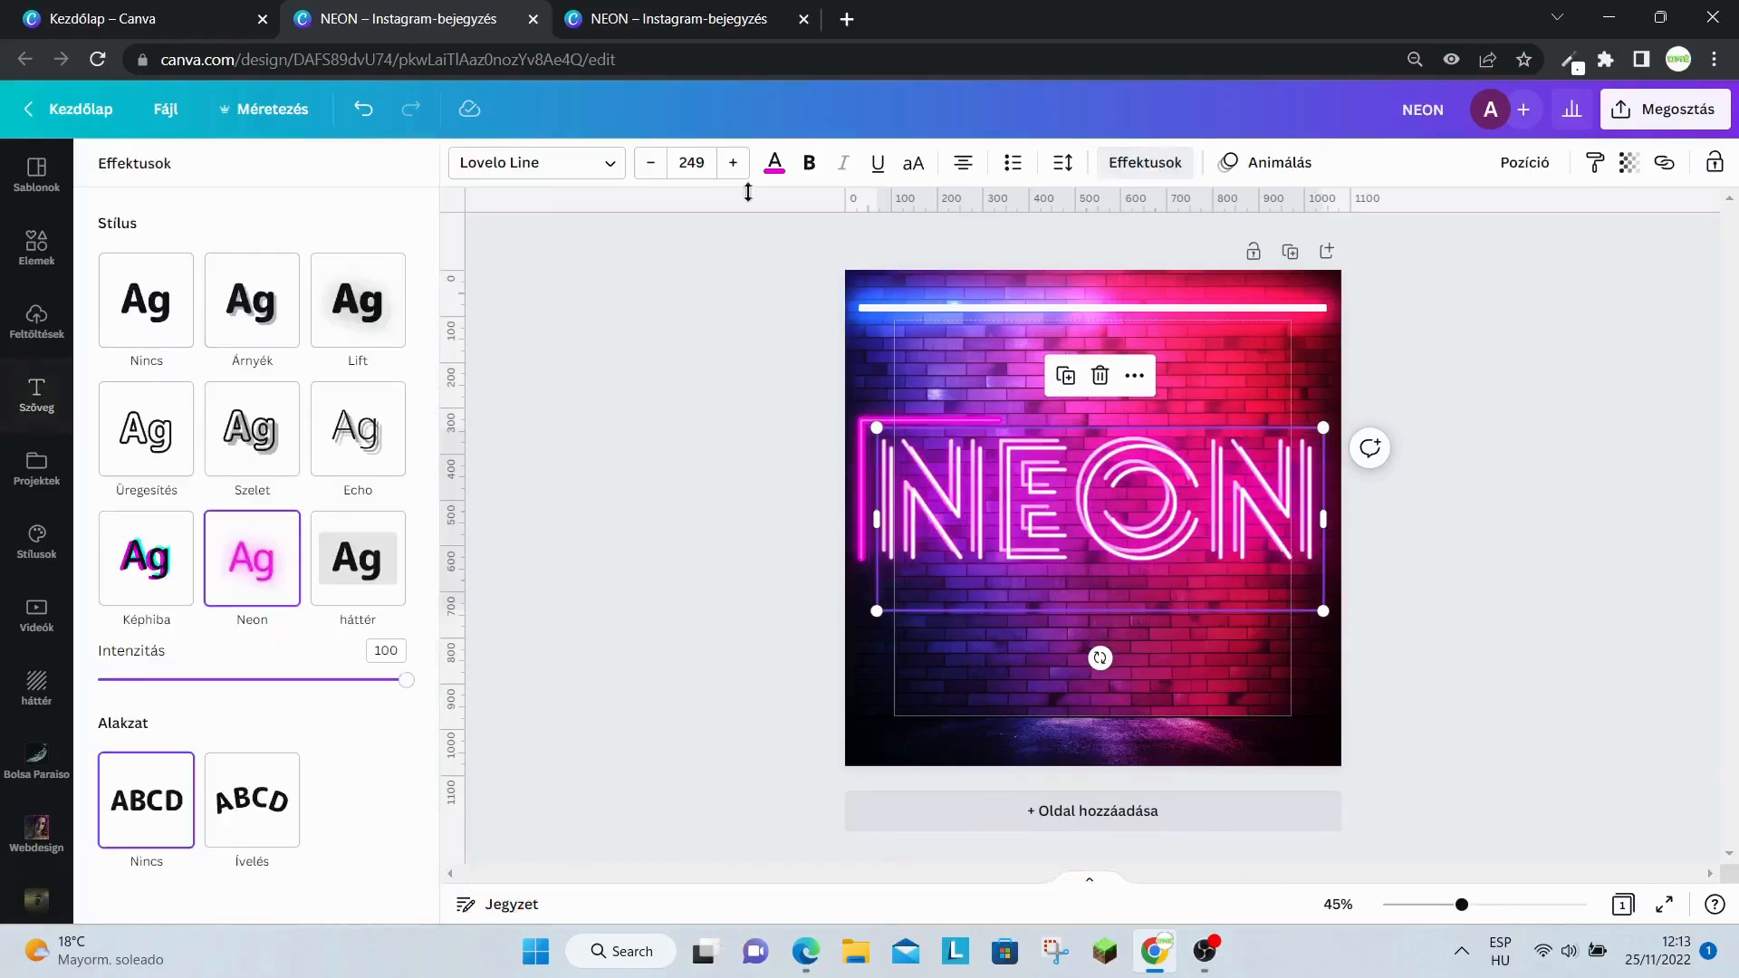
left_click(151, 460)
left_click_drag(253, 550, 345, 551)
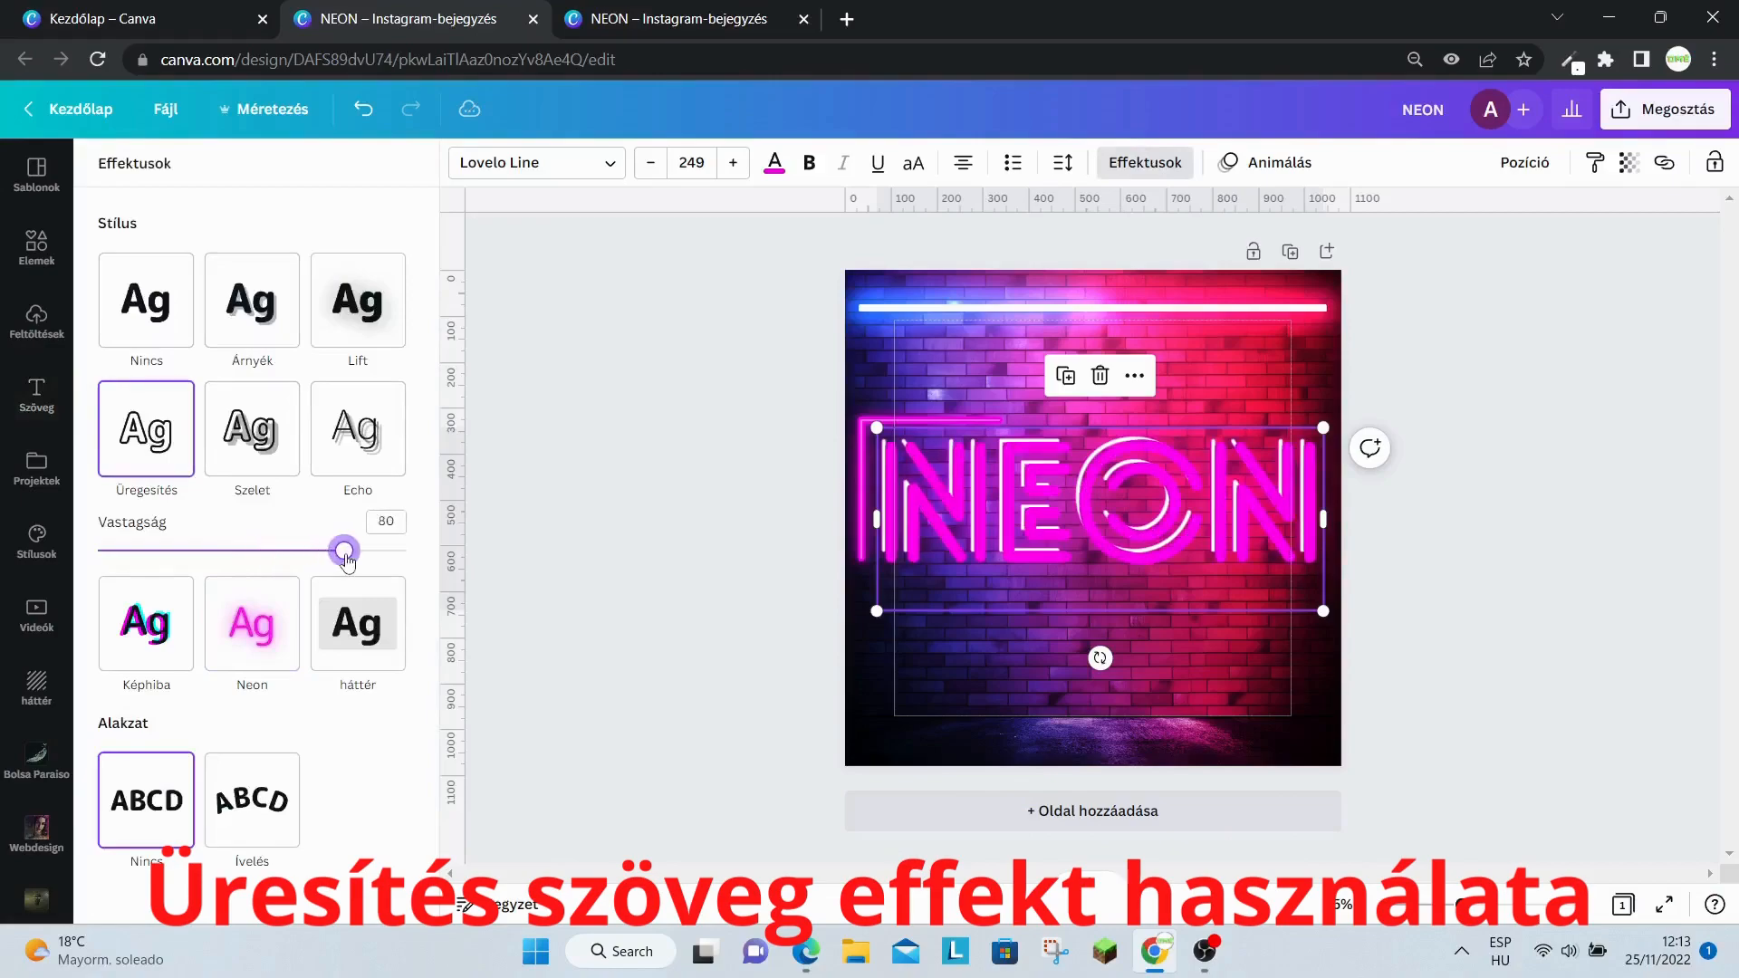
Align the hollow NEON copy exactly over the original text and send it one layer backward.
left_click_drag(964, 549, 948, 524)
right_click(1068, 524)
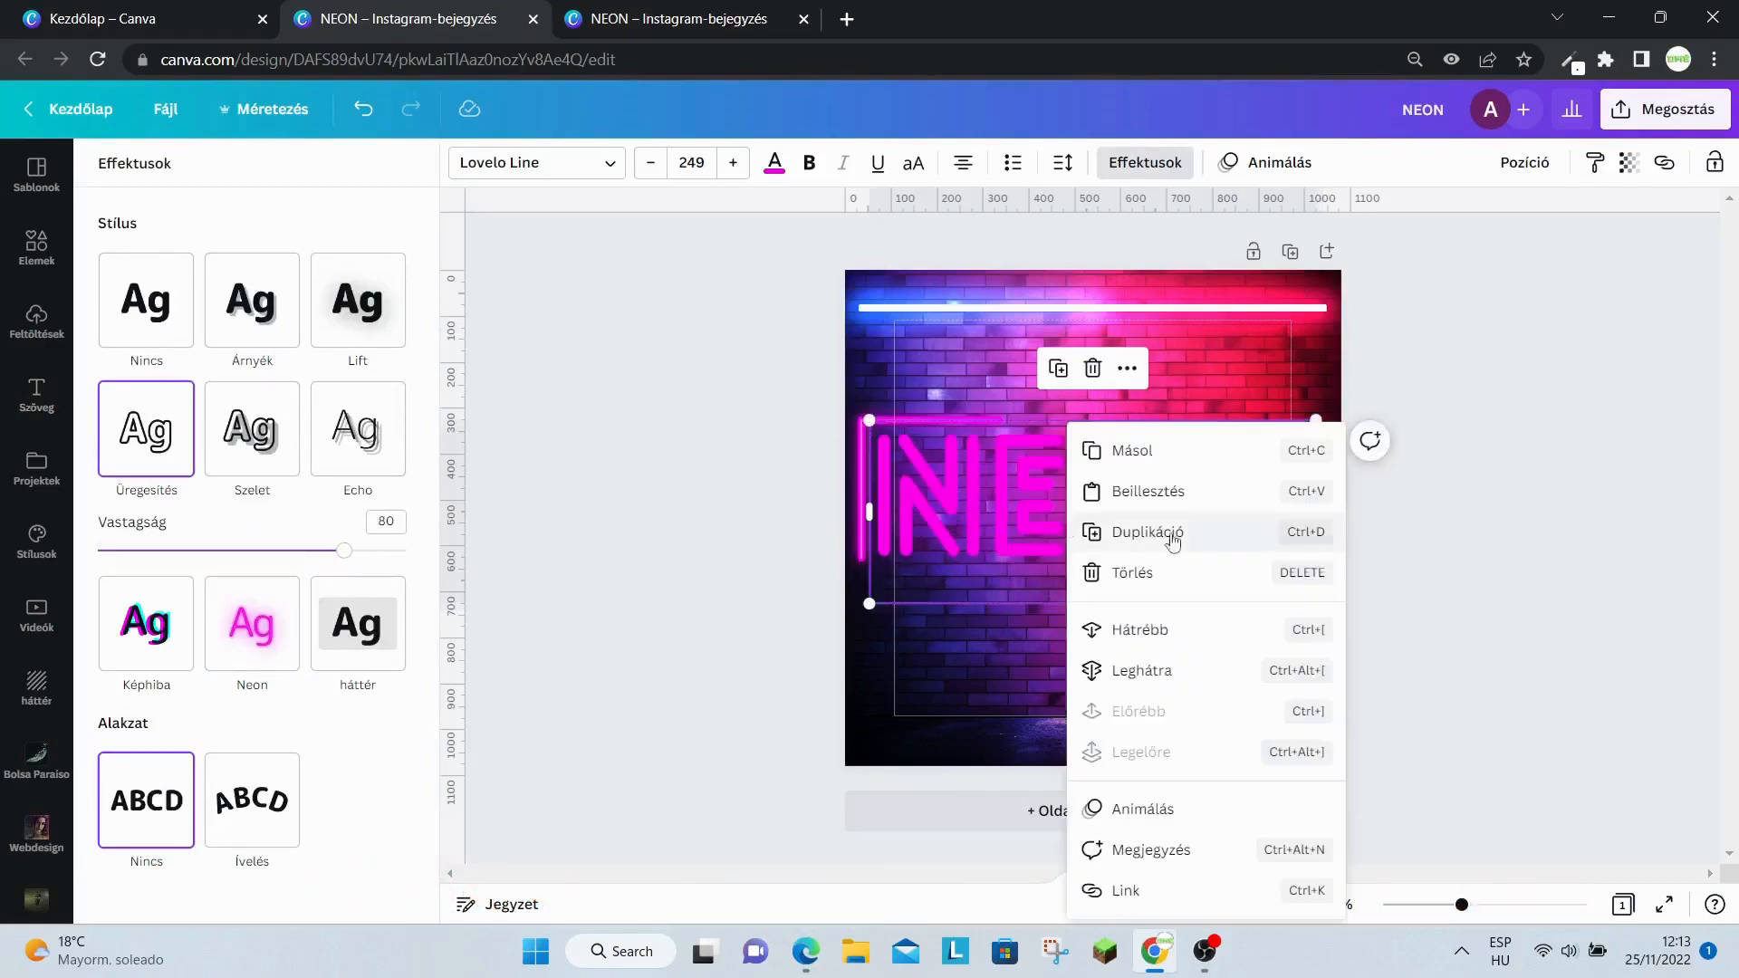
left_click(1204, 621)
left_click(1464, 457)
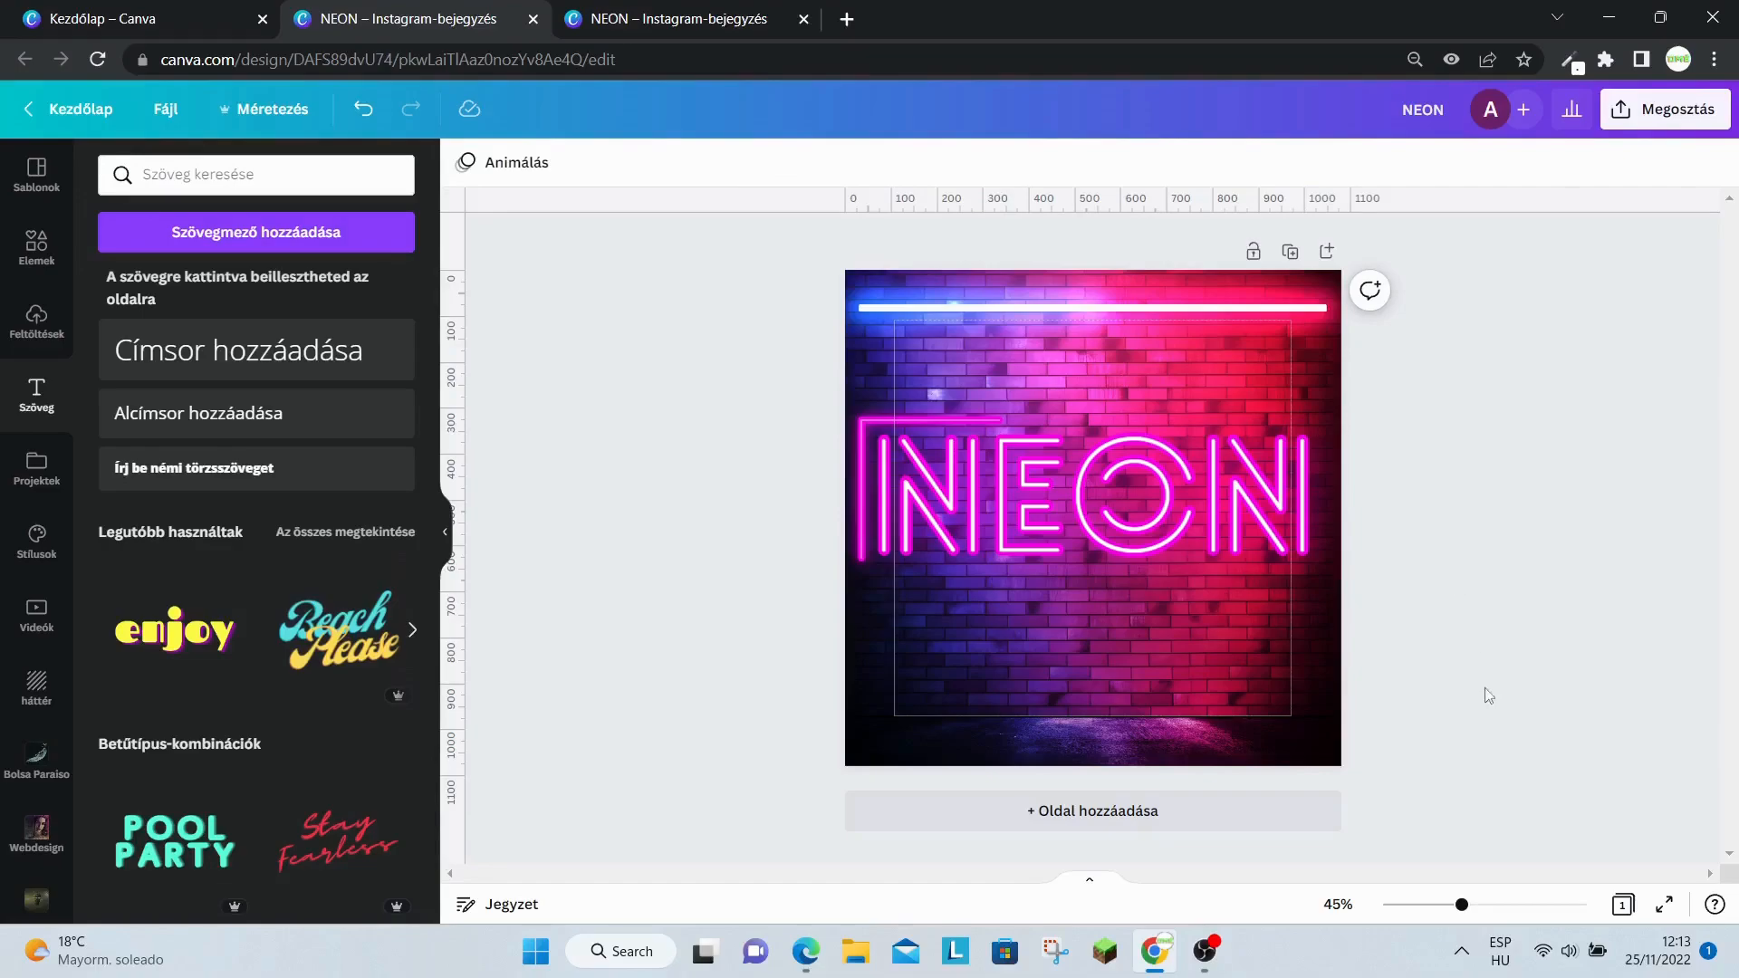
View the finished neon design in full screen.
left_click(1657, 904)
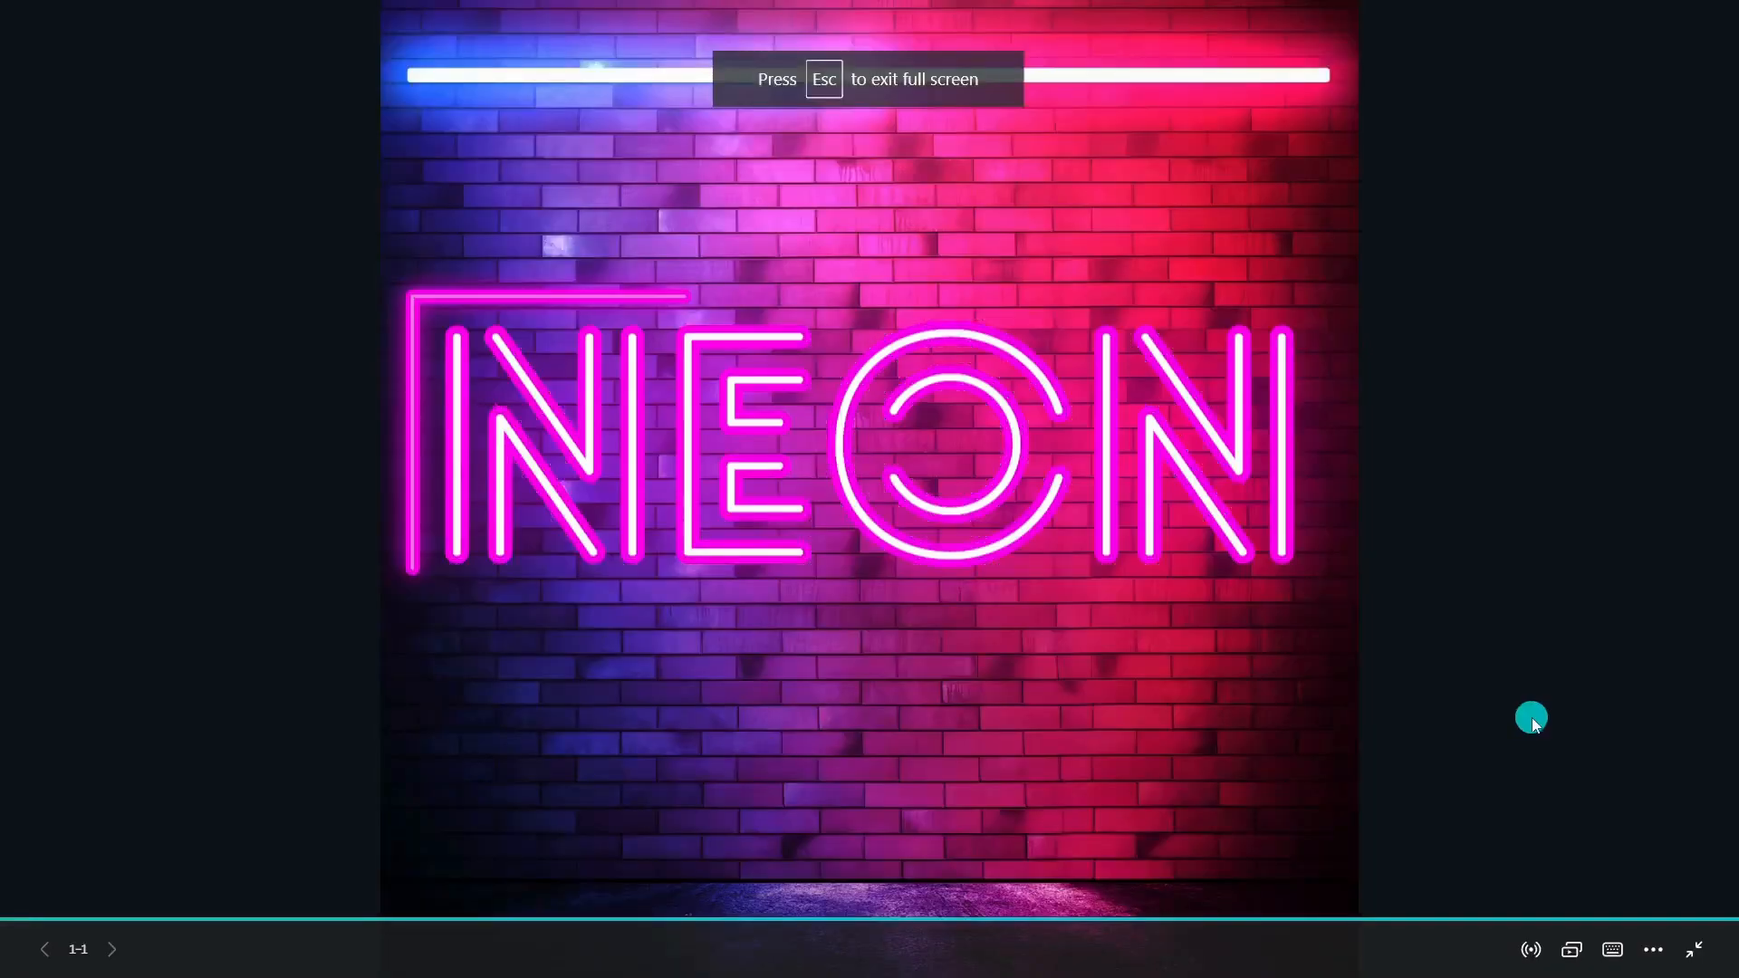